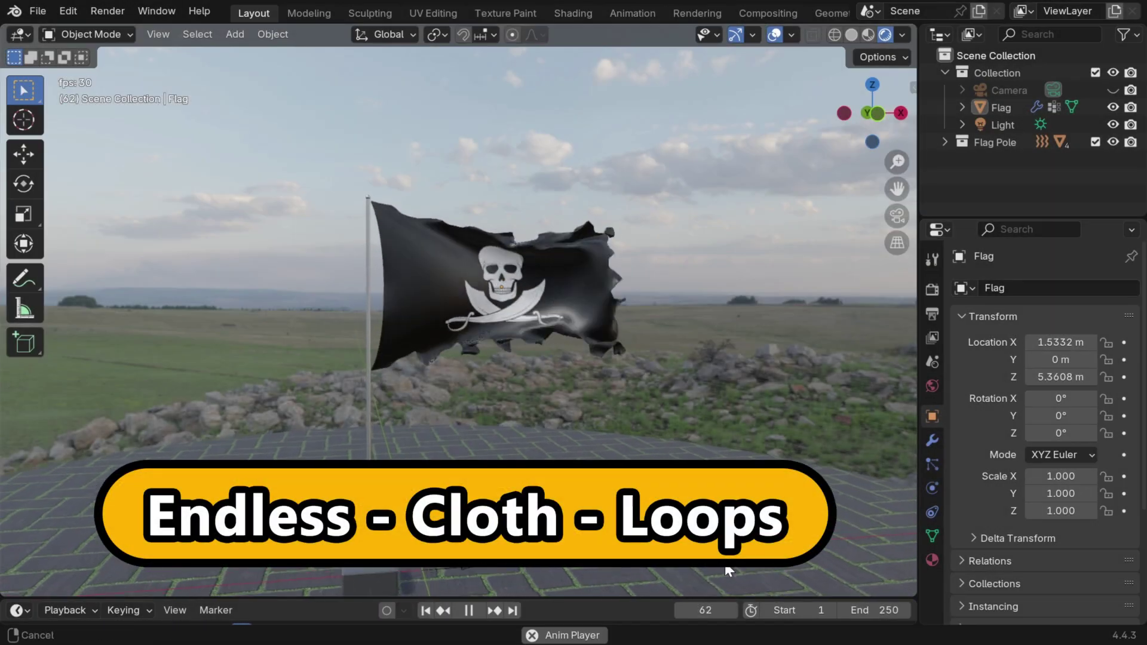
Preview the flag's cloth playback while changing the scene end frame to 2000
{"action": "scroll", "coordinate": [724, 537], "scroll_direction": "up", "scroll_amount": 3}
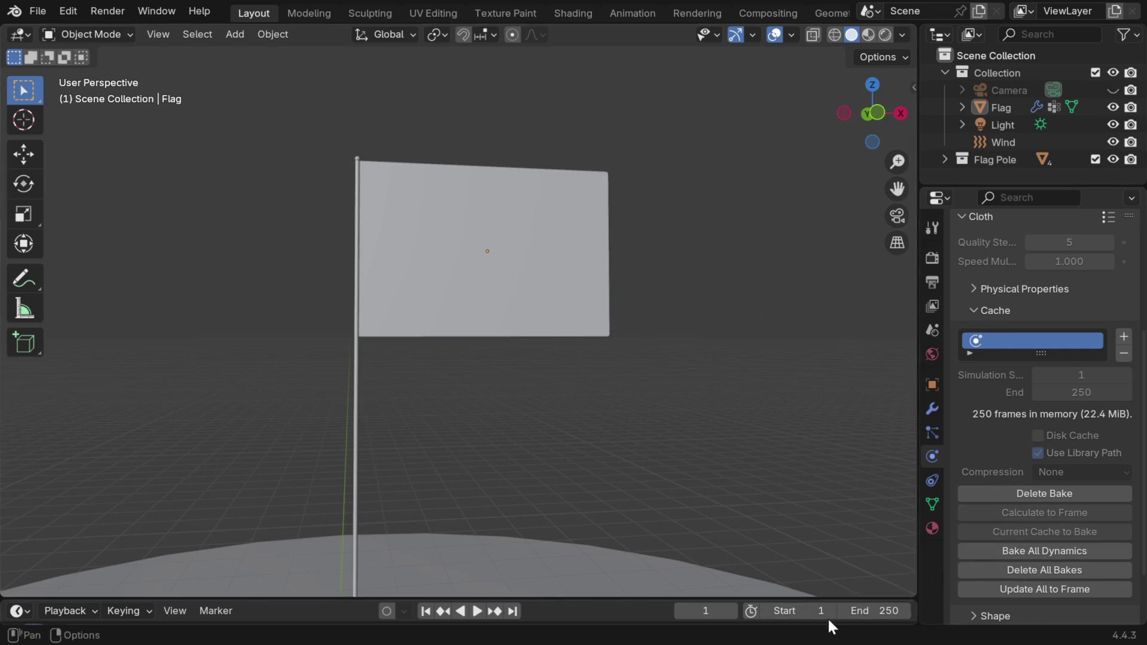
{"action": "left_click", "coordinate": [477, 611]}
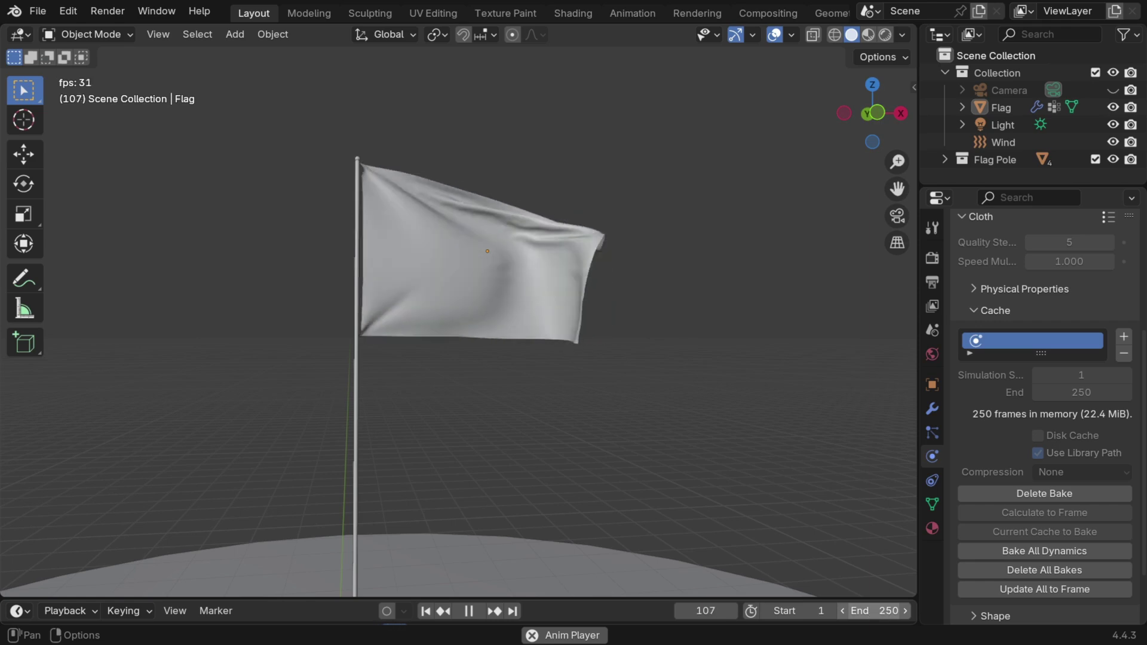
{"action": "left_click", "coordinate": [875, 611]}
{"action": "type", "text": "2000"}
{"action": "key", "text": "Return"}
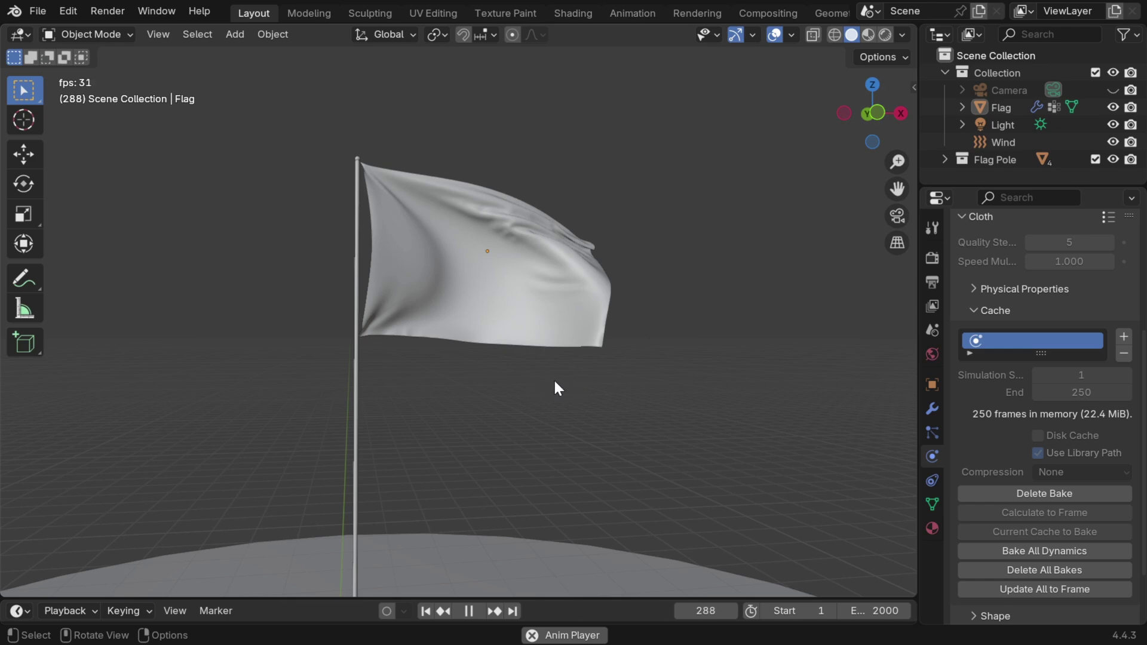
{"action": "left_click", "coordinate": [471, 611]}
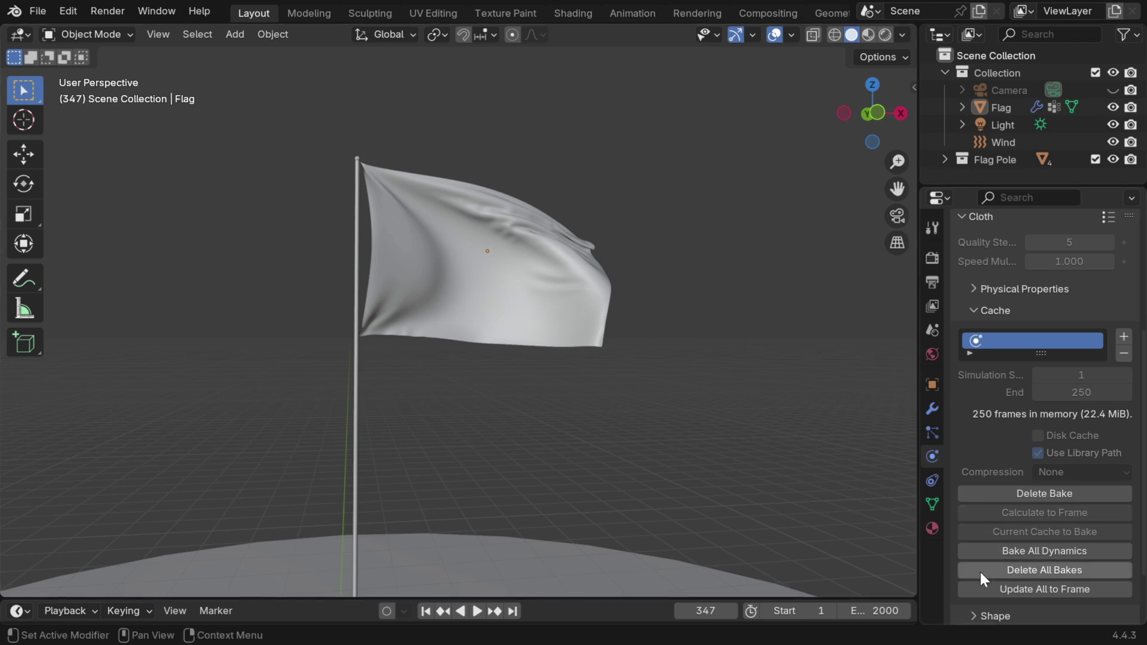
At frame 1, apply the Flag object's rotation and scale
{"action": "left_click", "coordinate": [425, 611]}
{"action": "left_click", "coordinate": [418, 295]}
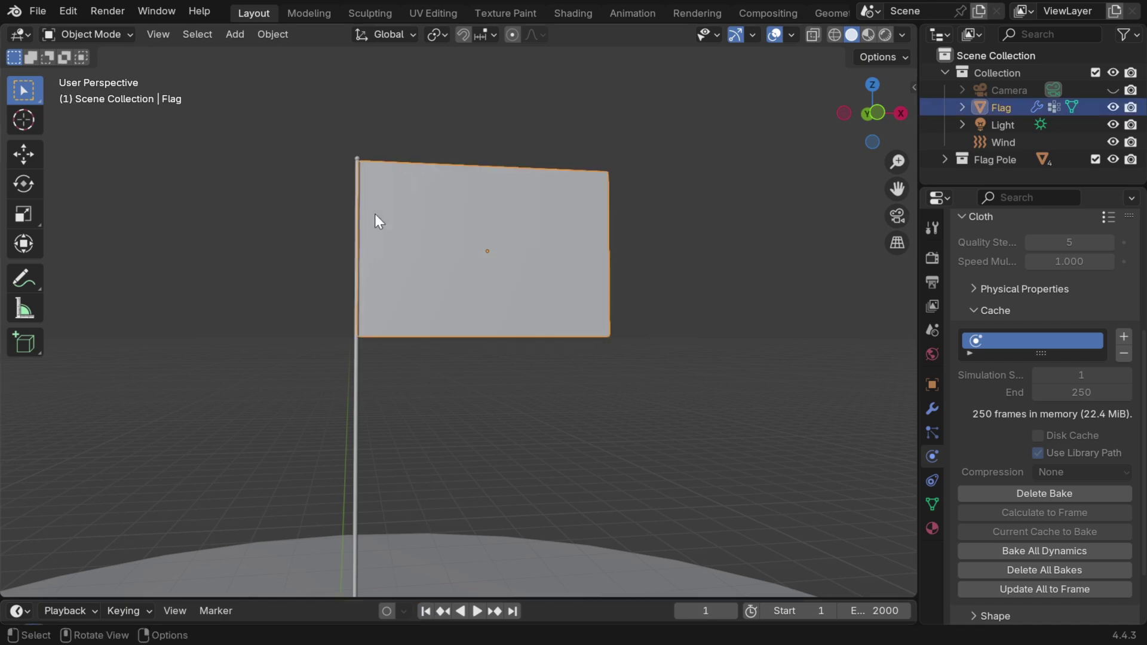
{"action": "left_click", "coordinate": [283, 36]}
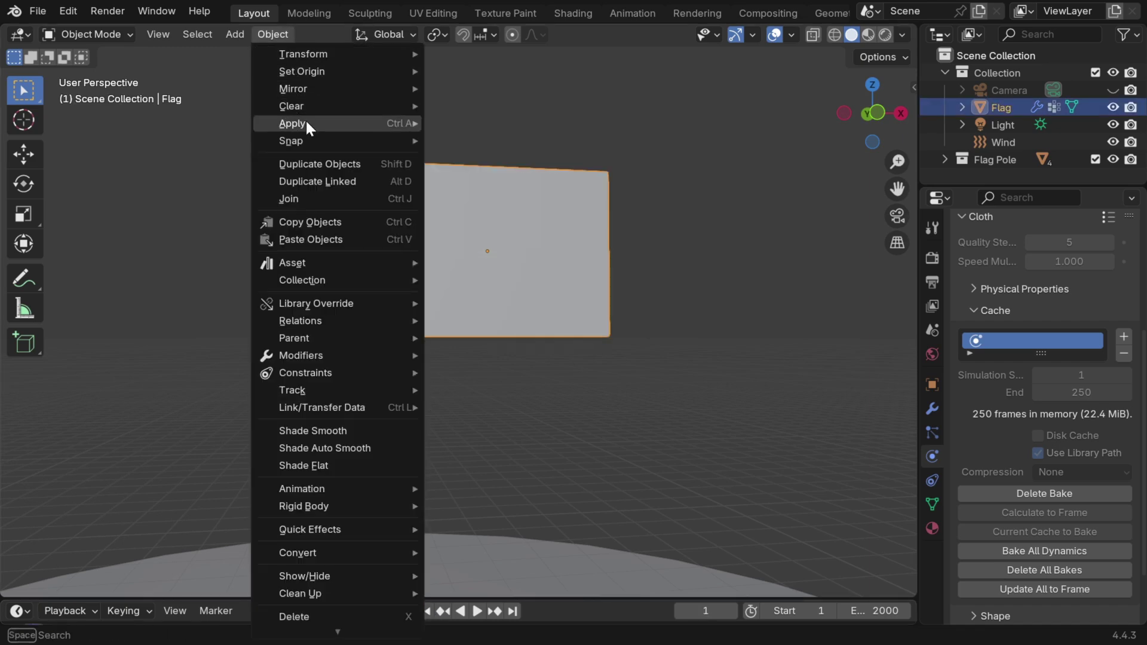
{"action": "mouse_move", "coordinate": [306, 123]}
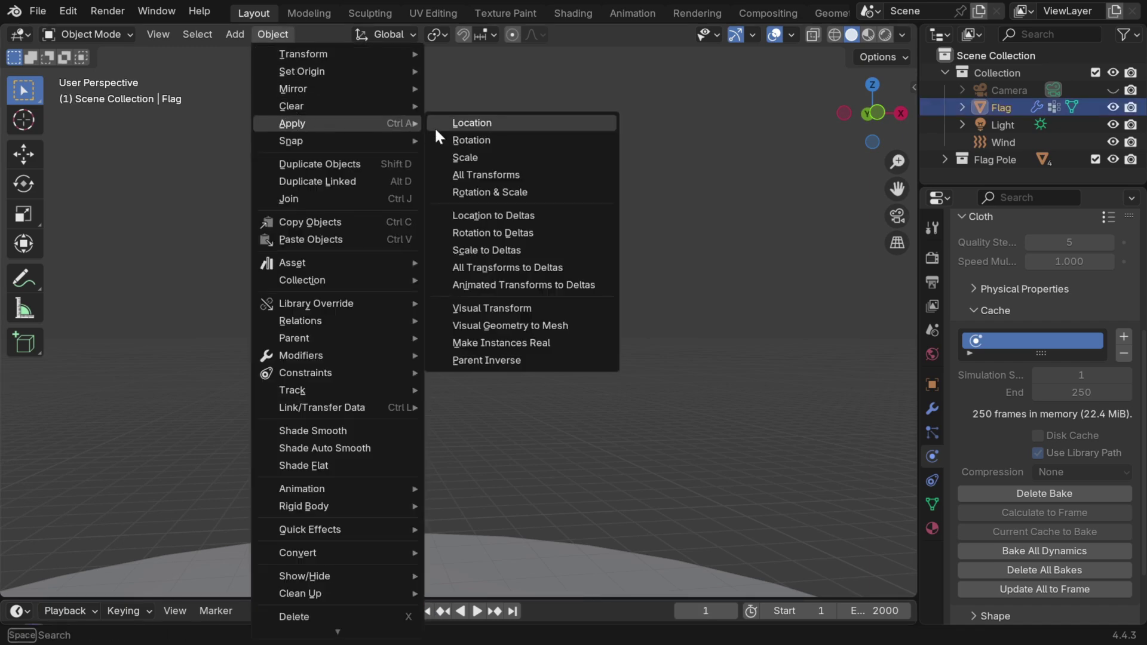
{"action": "left_click", "coordinate": [531, 191]}
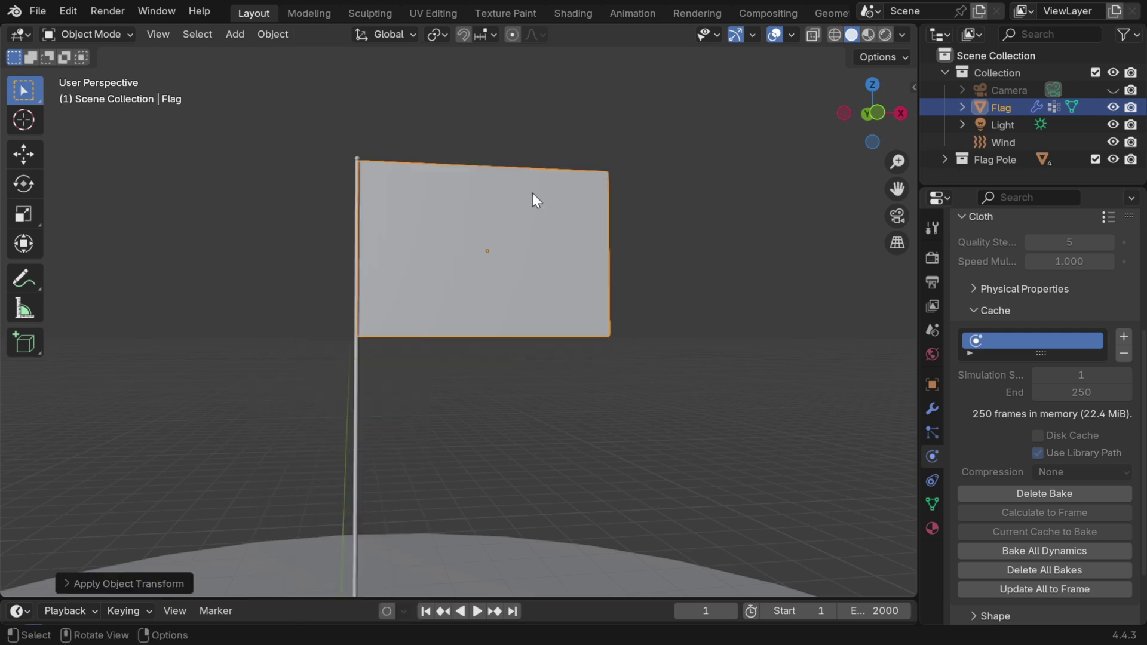
Delete the flag's Subdivision and Smooth modifiers, keeping only Cloth
{"action": "left_click", "coordinate": [932, 413]}
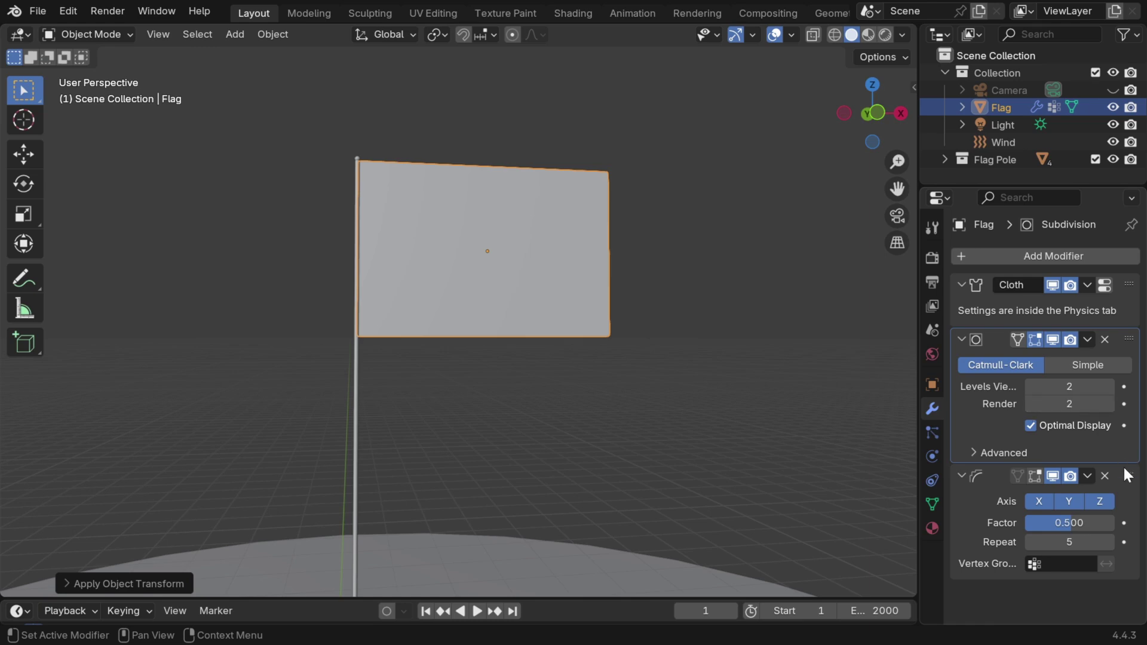
{"action": "left_click", "coordinate": [1104, 339]}
{"action": "left_click", "coordinate": [1103, 339]}
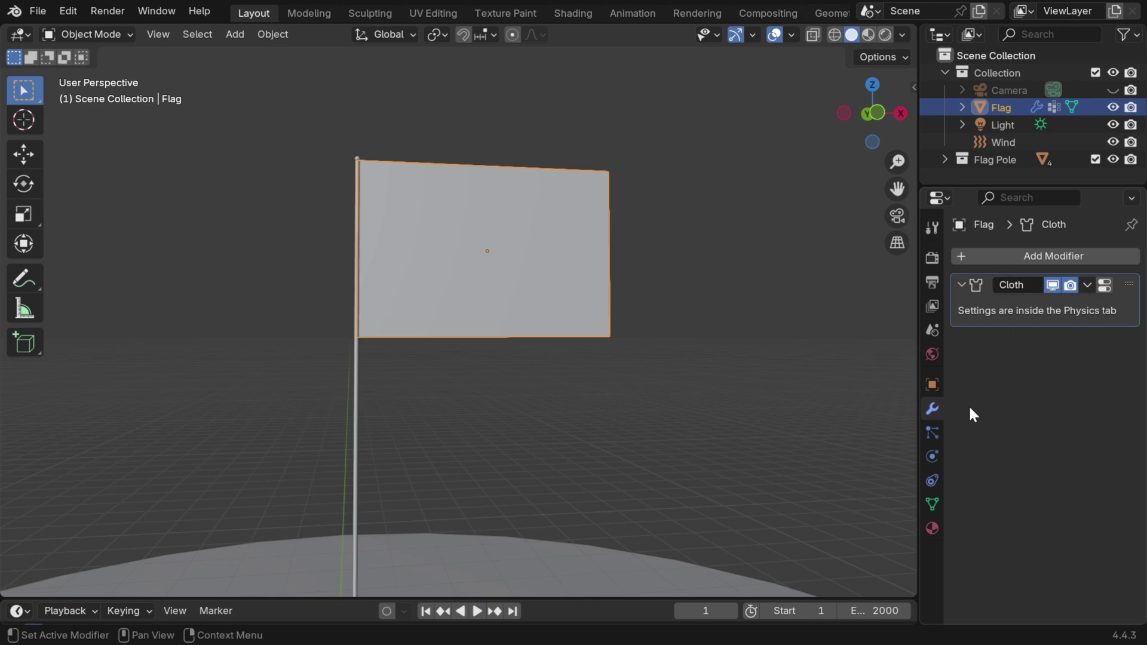
{"action": "left_click", "coordinate": [932, 456]}
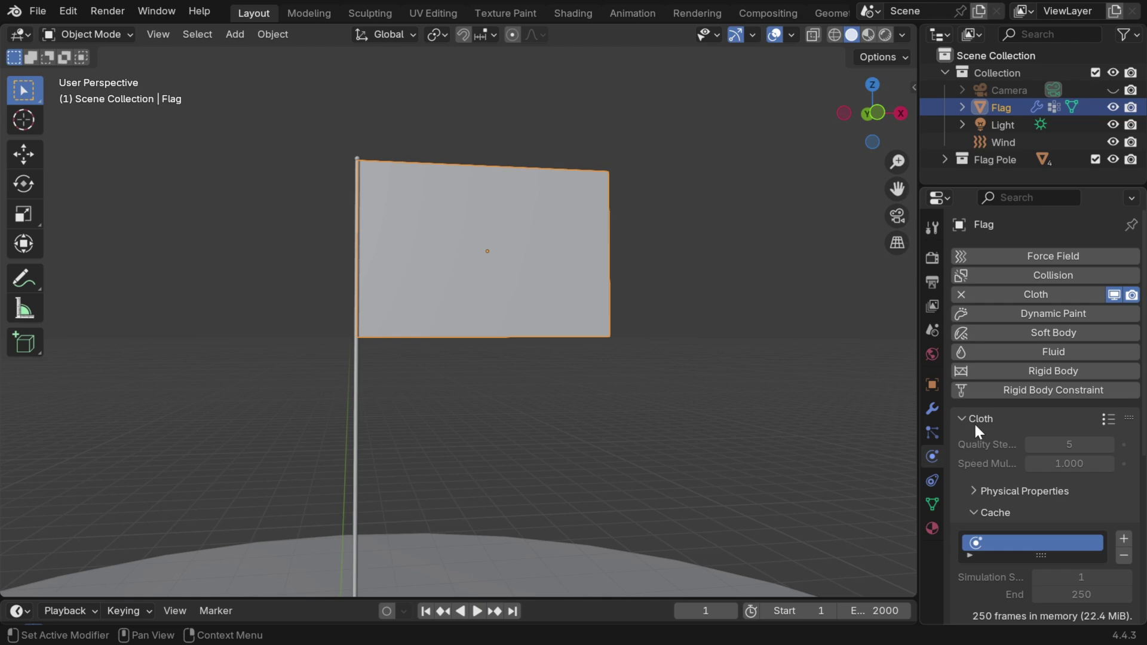
Find the Export Pointcache Format extension by searching 'point', install it, and close Preferences
{"action": "left_click", "coordinate": [73, 12]}
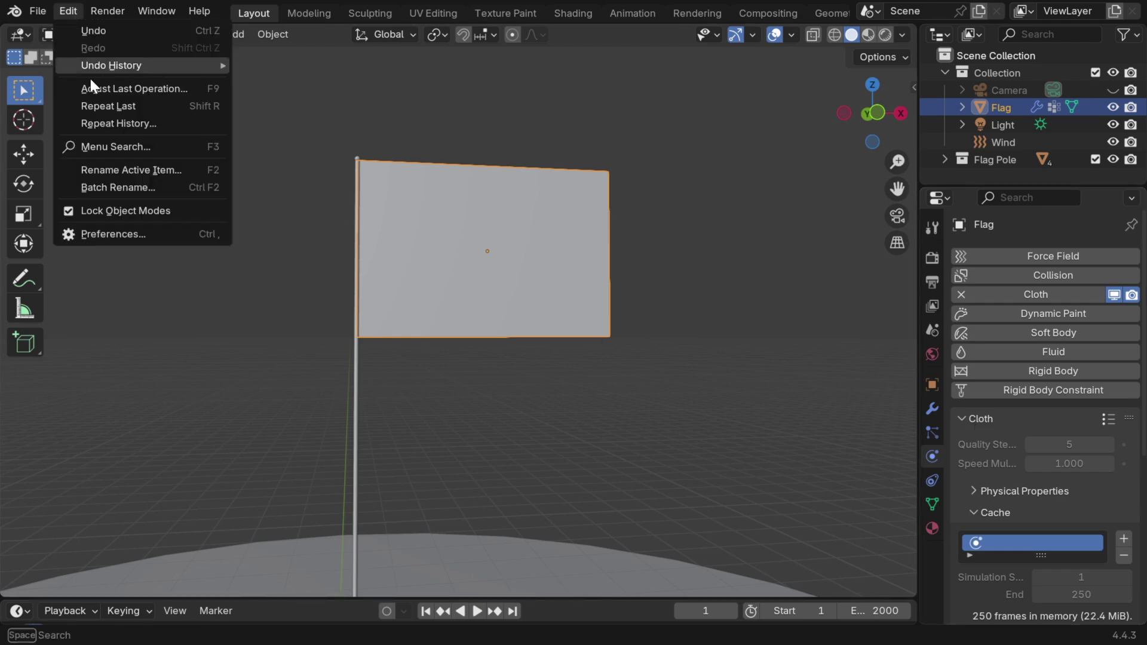
{"action": "left_click", "coordinate": [120, 235]}
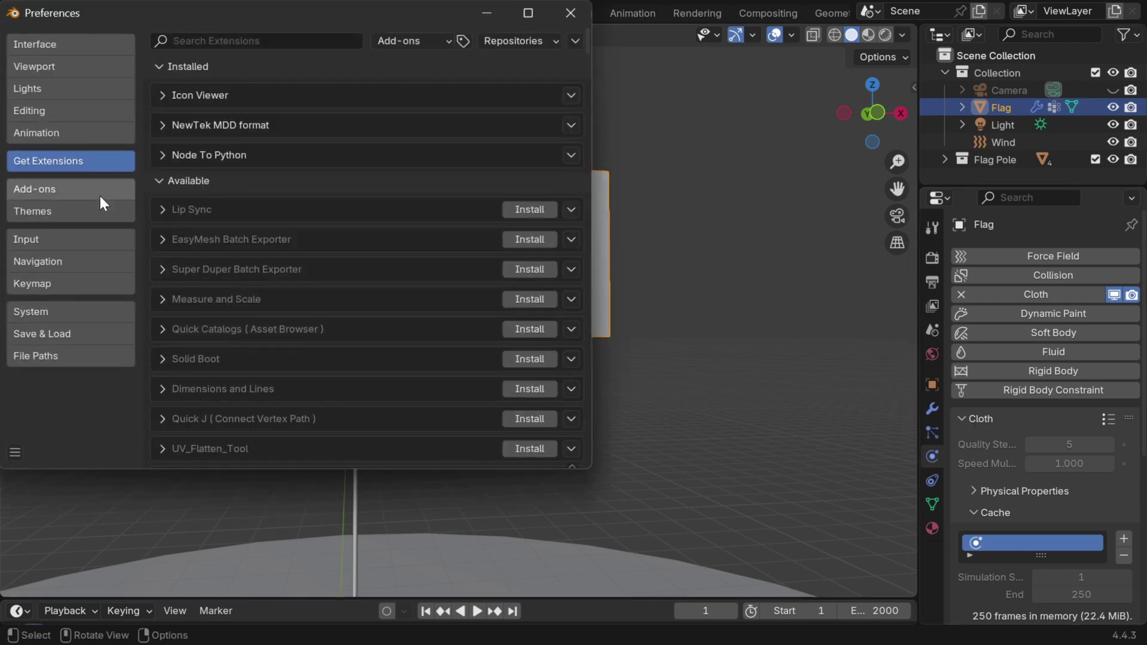
{"action": "left_click", "coordinate": [270, 47]}
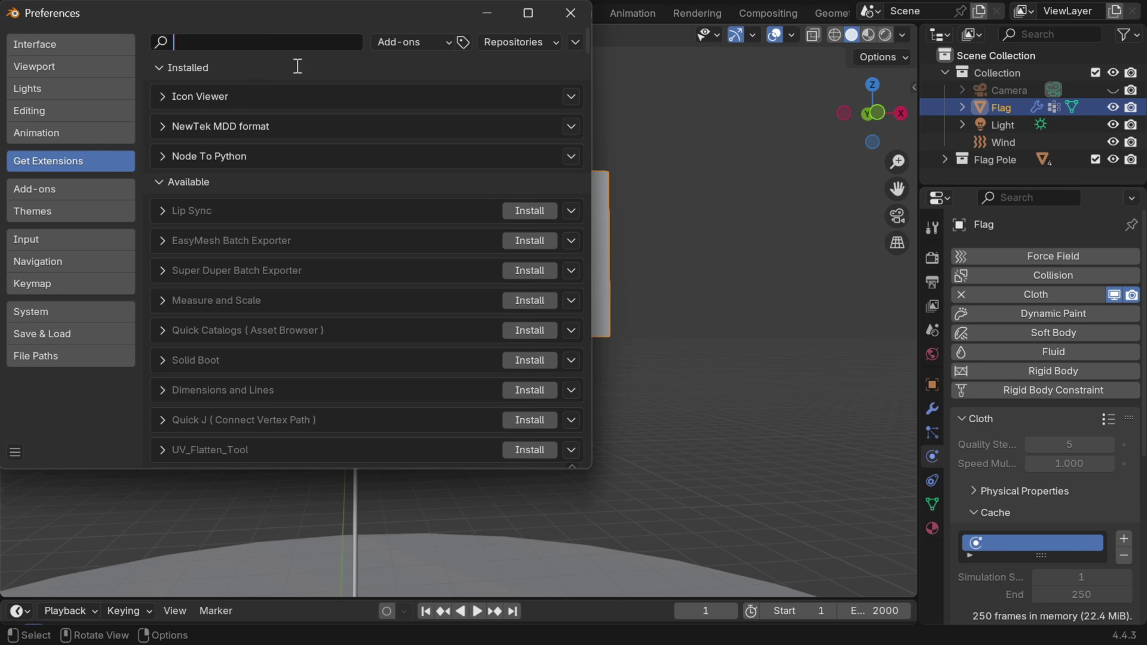
{"action": "type", "text": "mdd"}
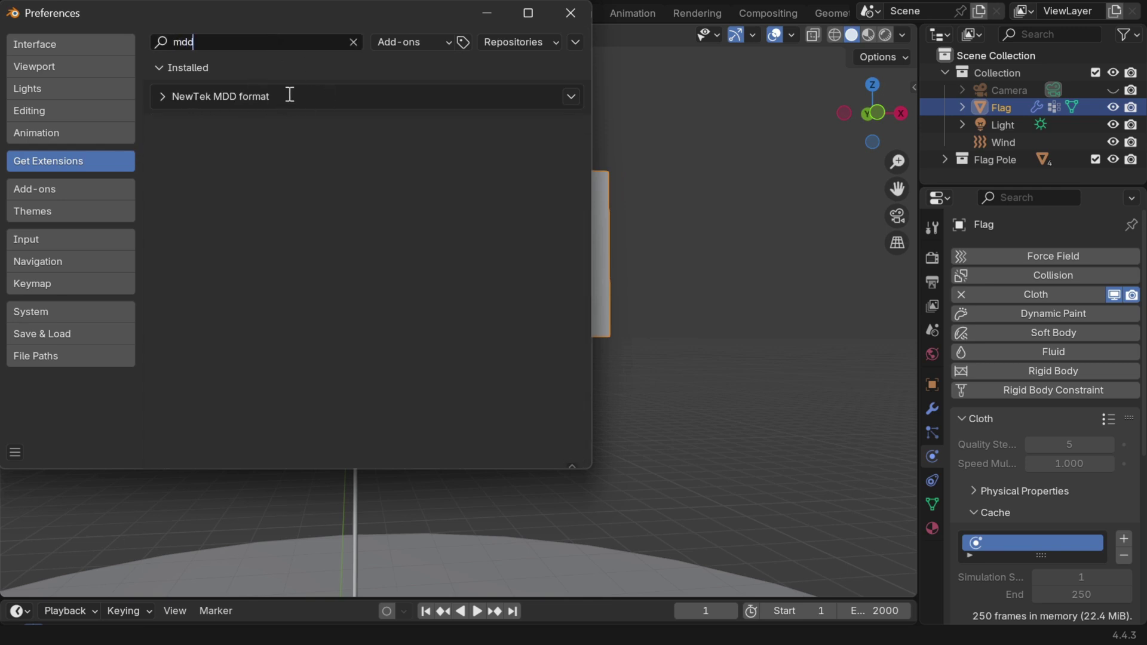
{"action": "key", "text": "BackSpace"}
{"action": "key", "text": "BackSpace"}
{"action": "key", "text": "BackSpace"}
{"action": "type", "text": "point"}
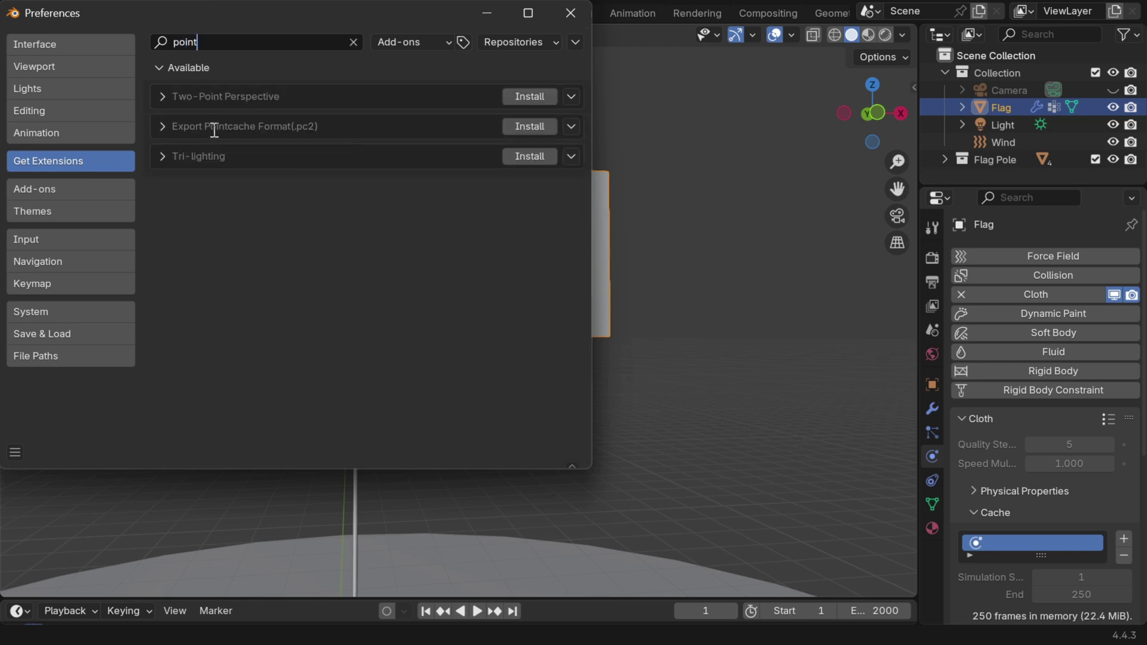
{"action": "left_click", "coordinate": [545, 124]}
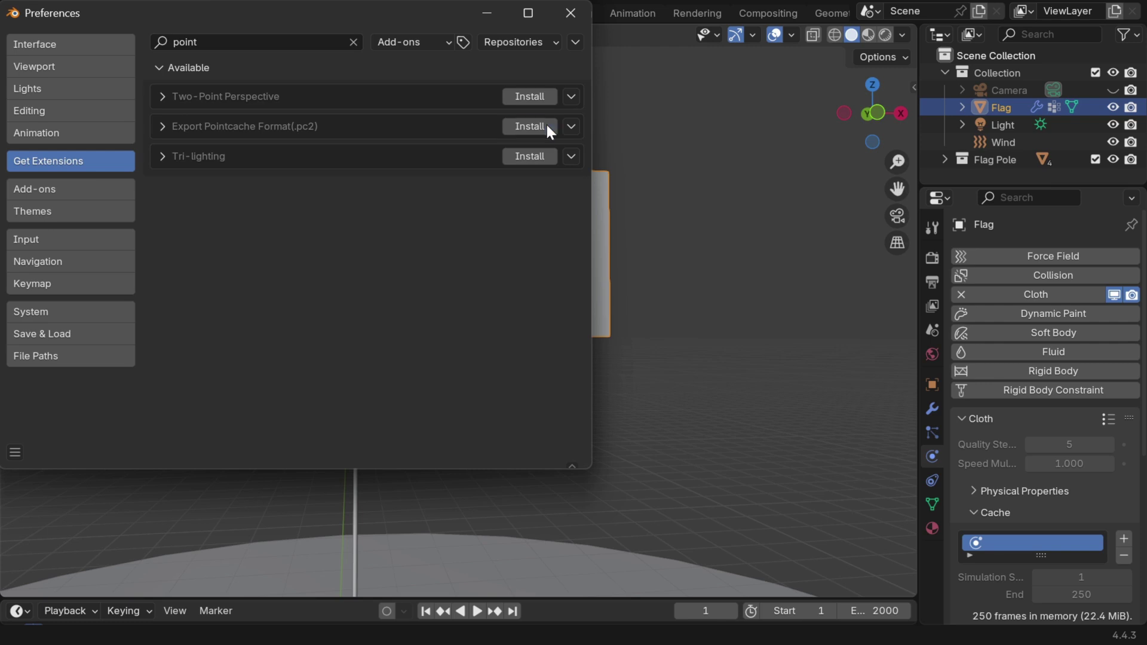
{"action": "left_click", "coordinate": [572, 12]}
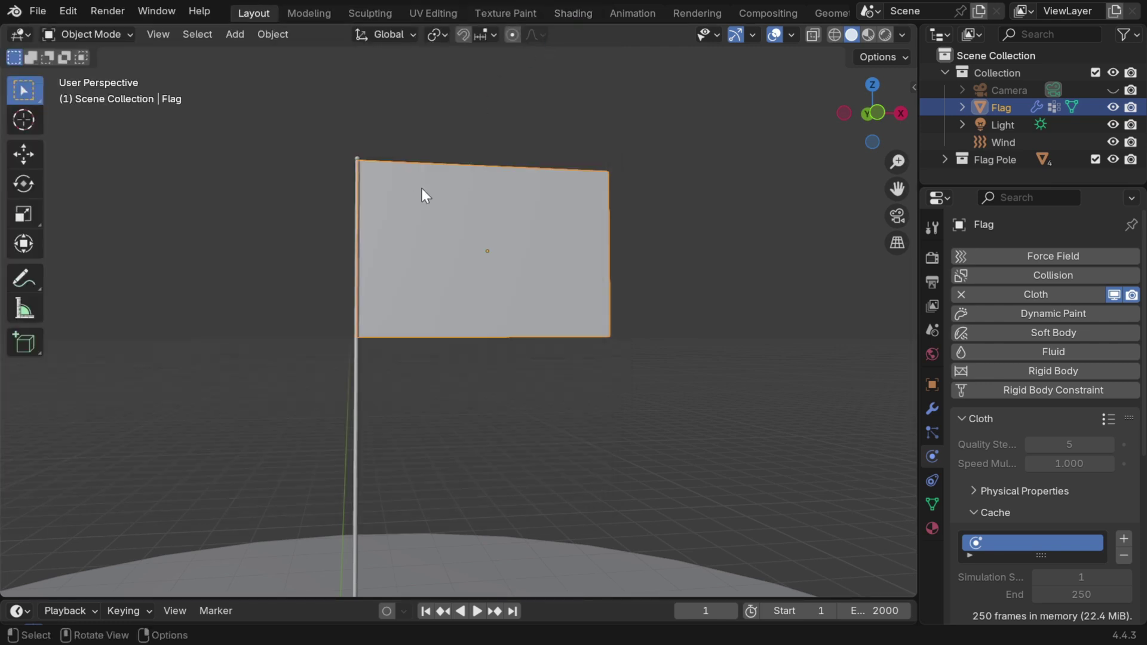
Export the flag animation as a Pointcache (.pc2) file named Cloth
{"action": "left_click", "coordinate": [38, 12]}
{"action": "mouse_move", "coordinate": [96, 276]}
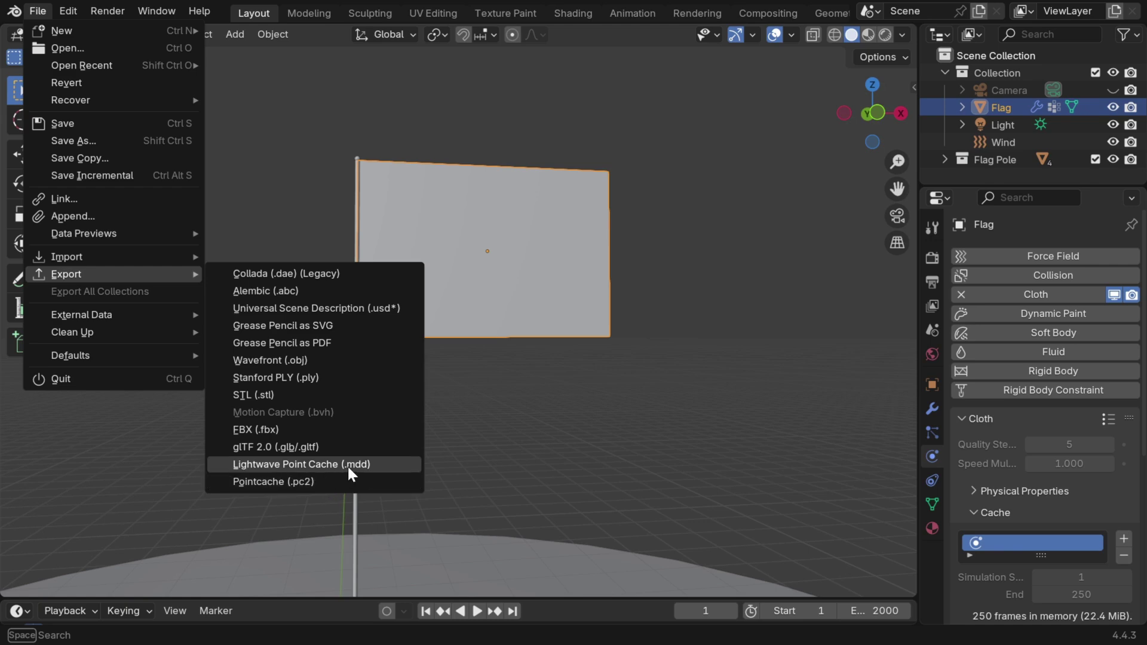
{"action": "left_click", "coordinate": [317, 484]}
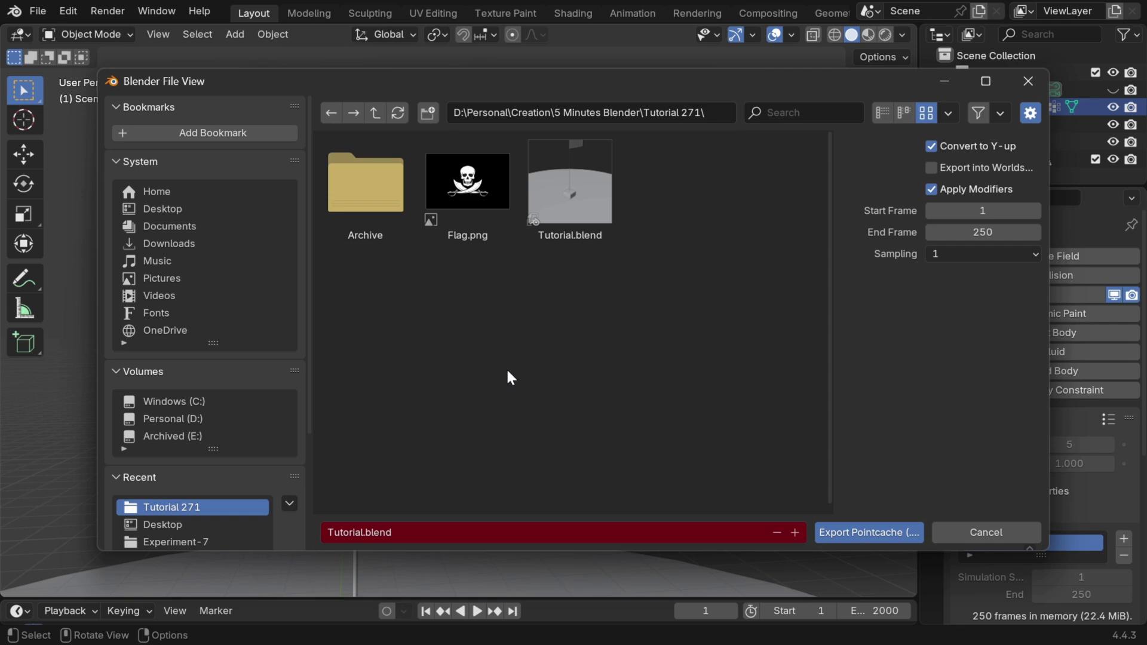
{"action": "left_click", "coordinate": [402, 532]}
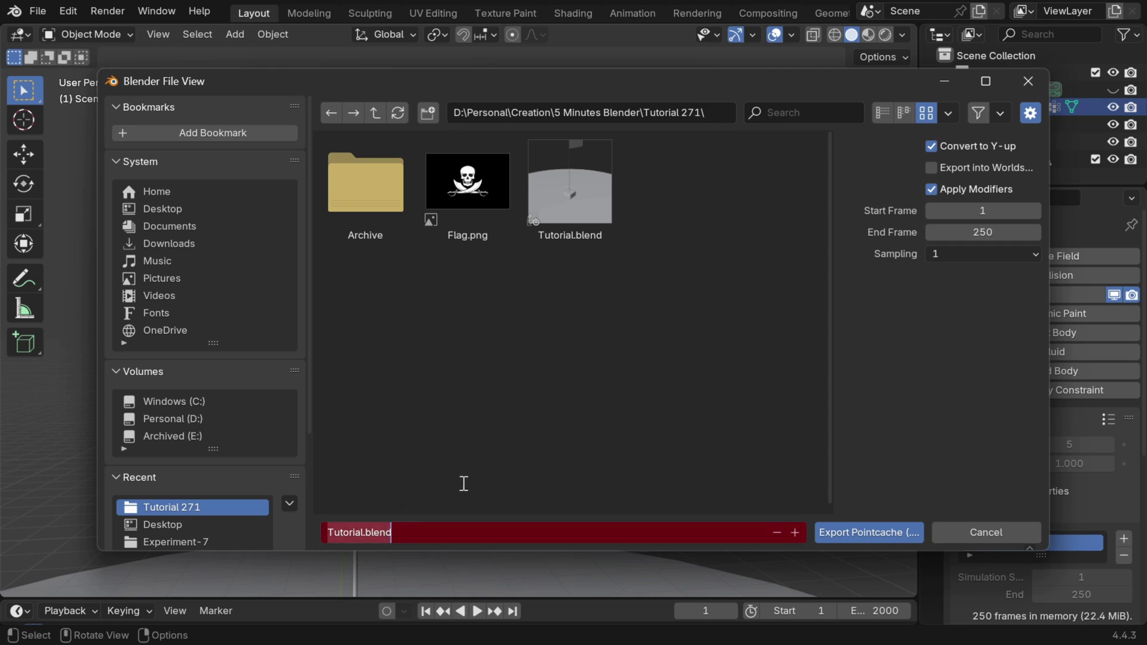
{"action": "type", "text": "Cloth"}
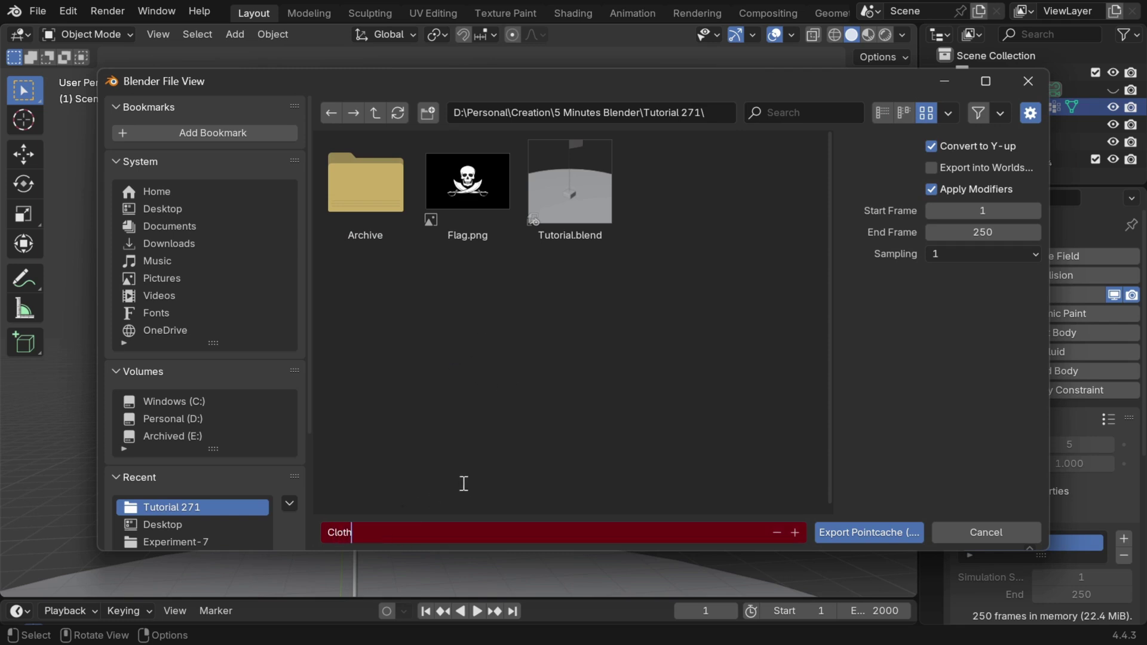
{"action": "key", "text": "Return"}
{"action": "left_click", "coordinate": [842, 533]}
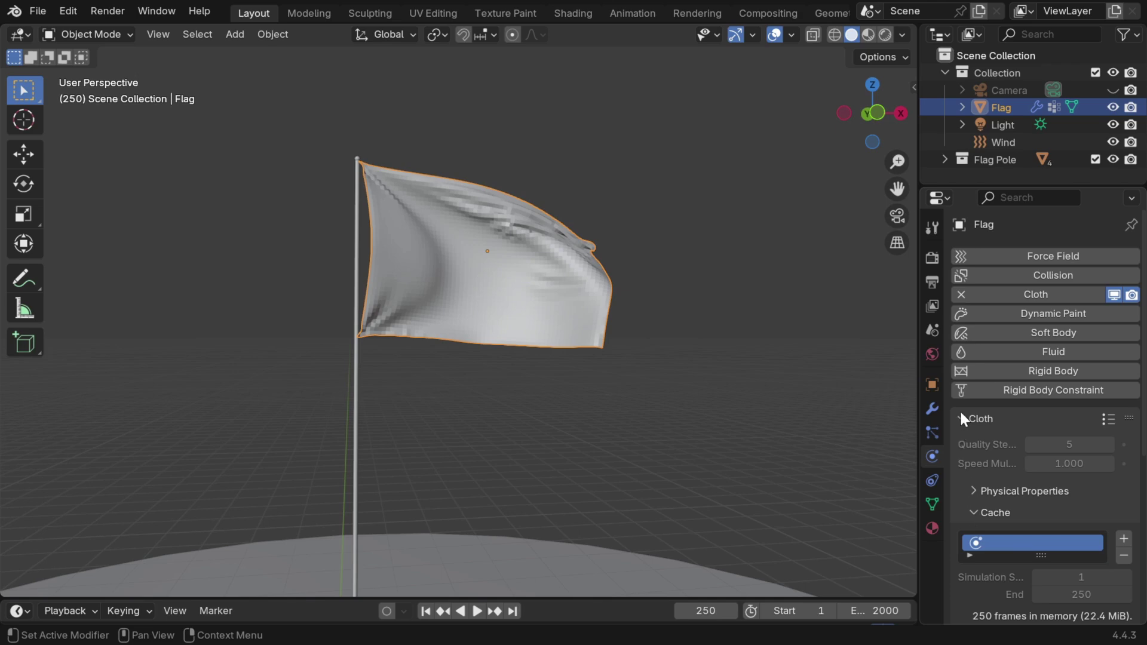
Remove the flag's Cloth physics and add a Mesh Cache modifier at frame 1
{"action": "left_click", "coordinate": [960, 295]}
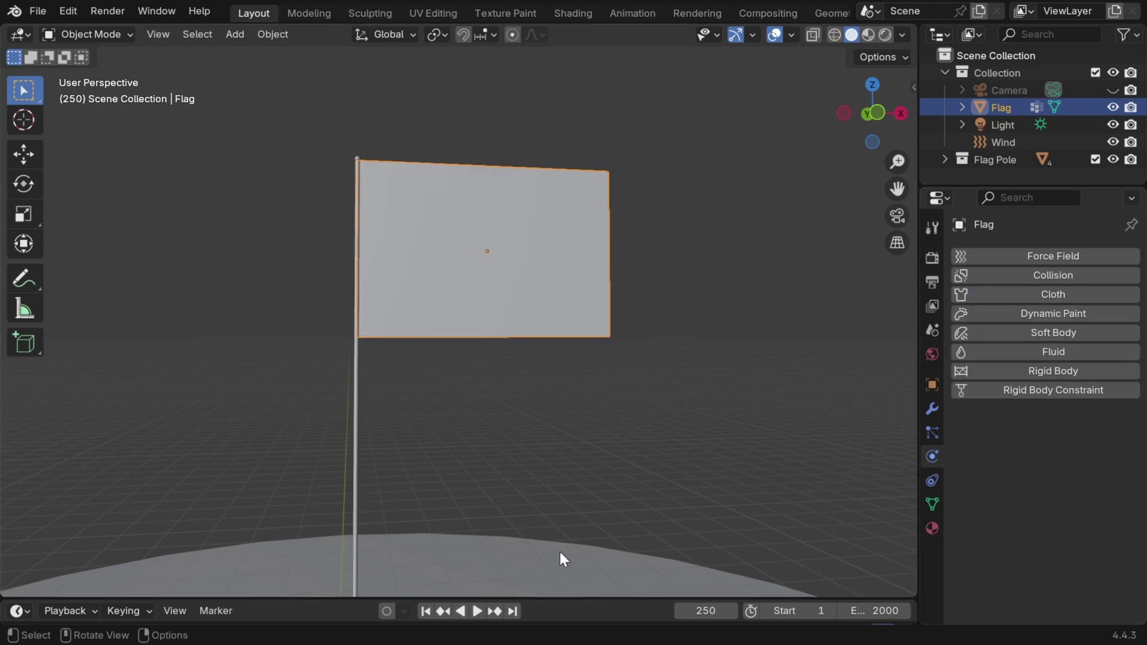
{"action": "left_click", "coordinate": [424, 611]}
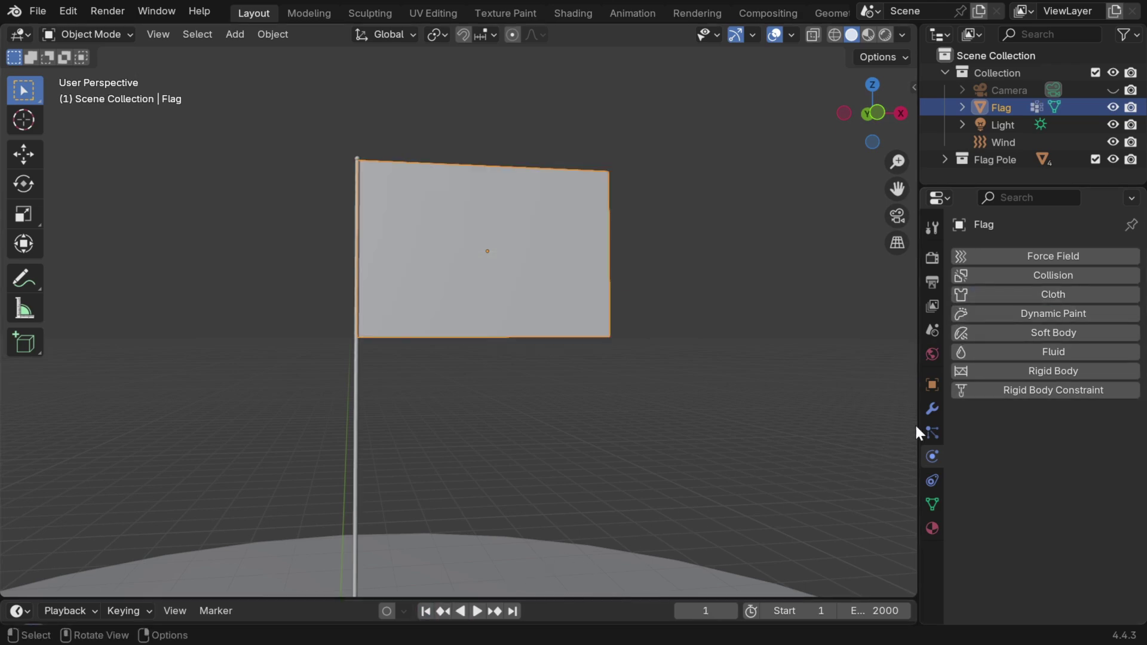
{"action": "left_click", "coordinate": [929, 408]}
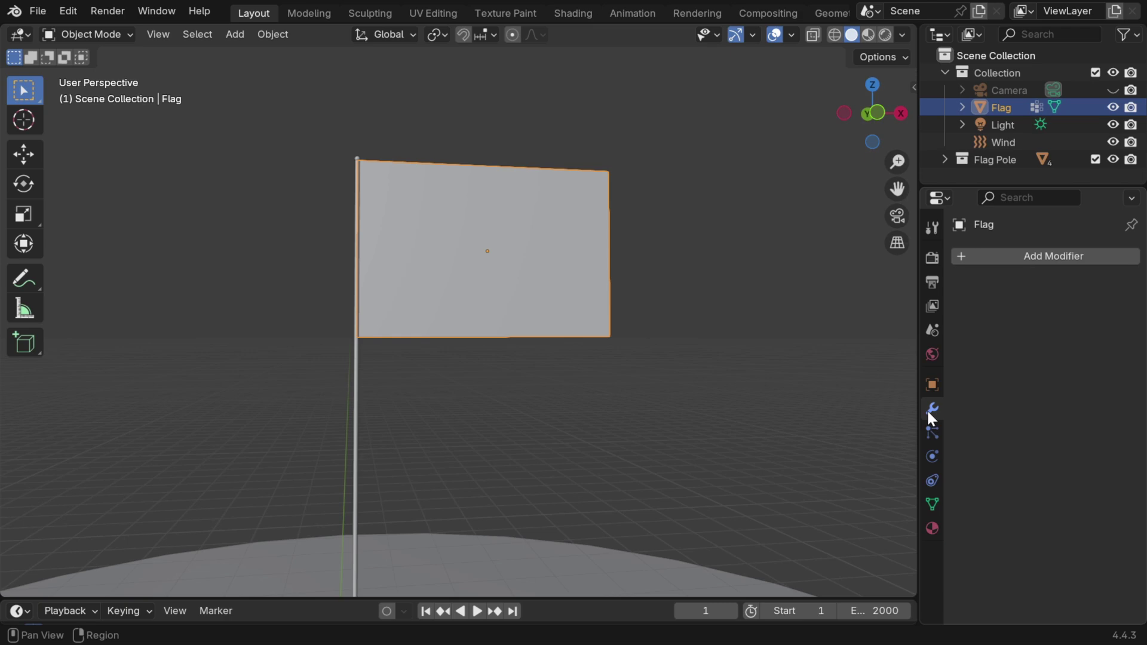
{"action": "left_click", "coordinate": [1014, 261]}
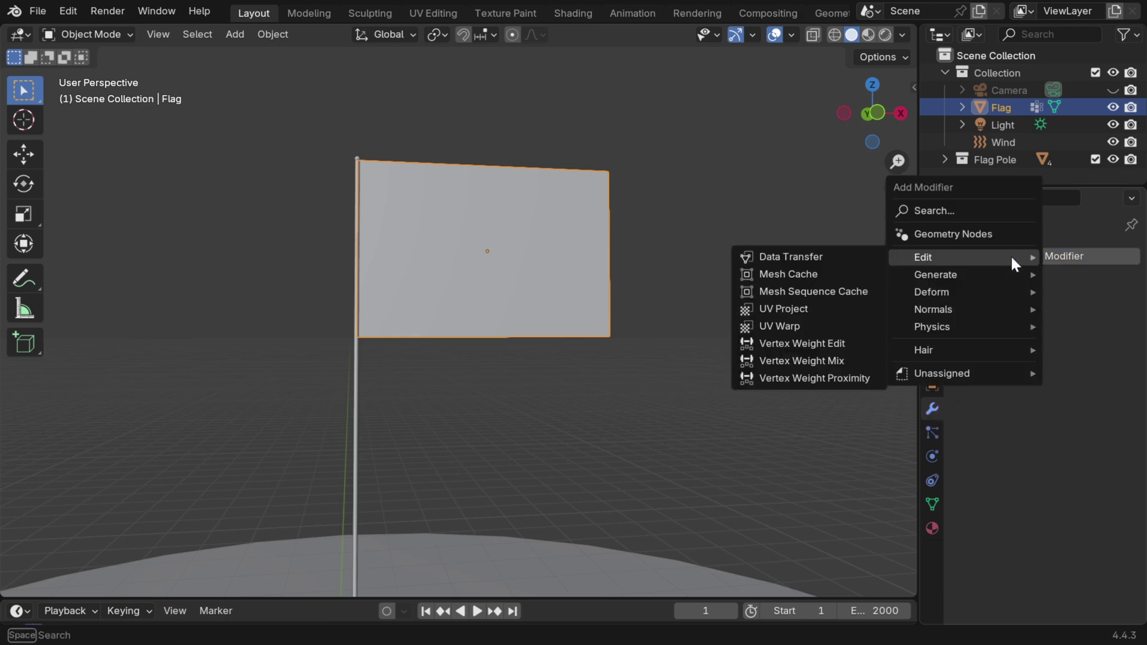
{"action": "left_click", "coordinate": [822, 274]}
Set the Mesh Cache format to PC2 and pick Cloth.pc2 from the Tutorial 271 folder
{"action": "left_click", "coordinate": [1056, 311]}
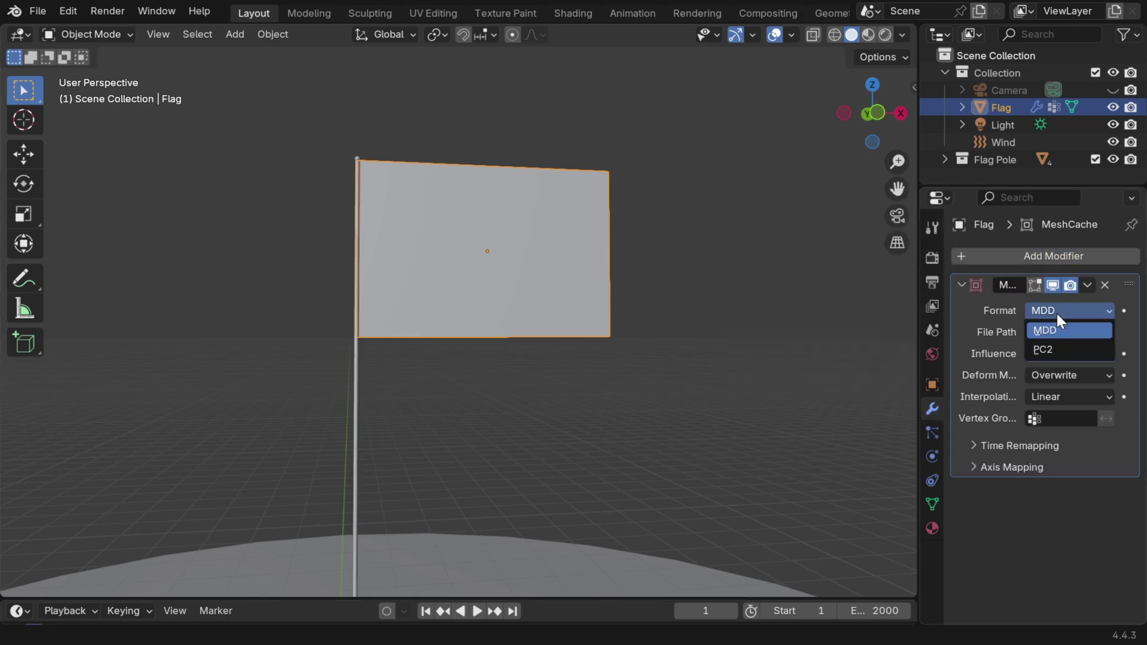
{"action": "left_click", "coordinate": [1056, 346]}
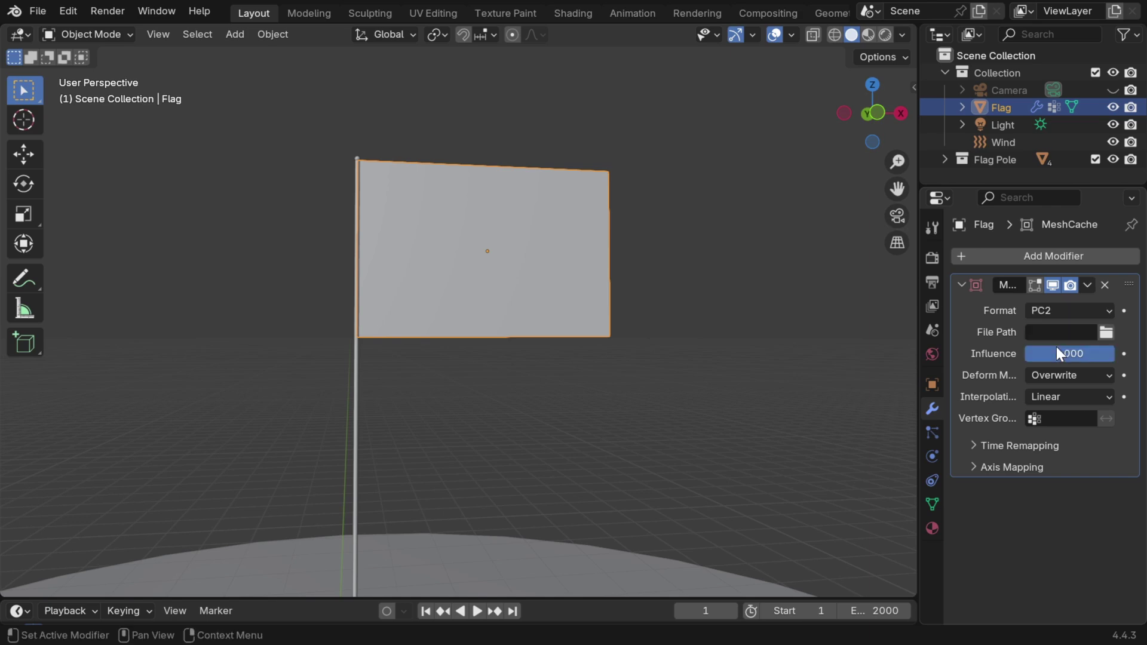
{"action": "left_click", "coordinate": [1105, 333]}
{"action": "left_click", "coordinate": [230, 511]}
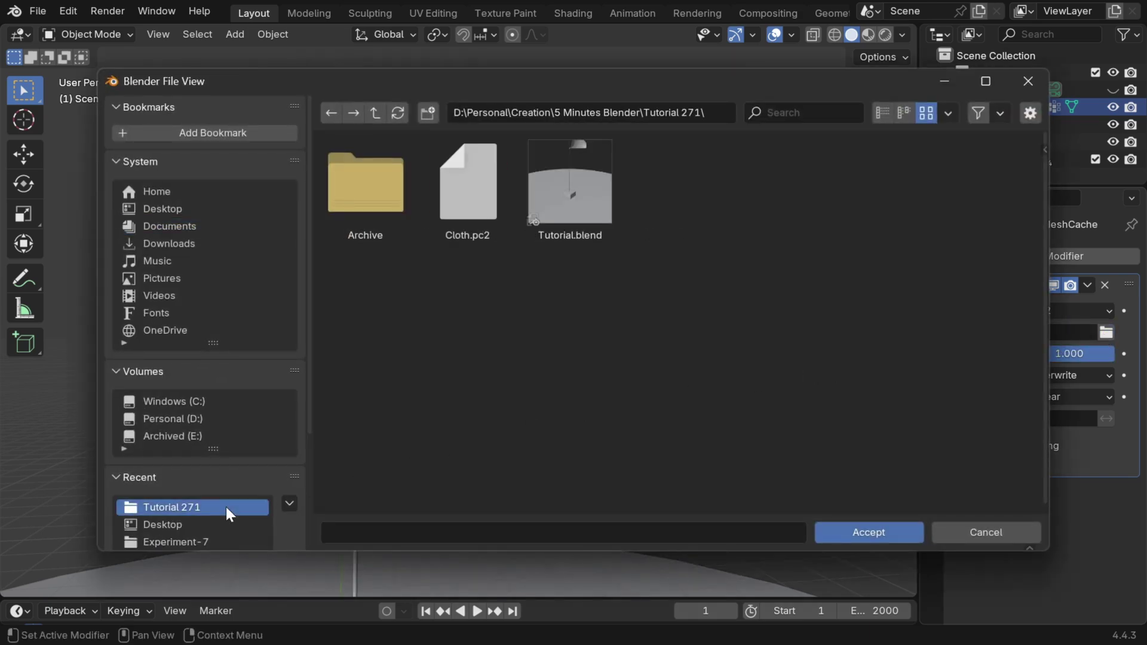
{"action": "left_click", "coordinate": [460, 225]}
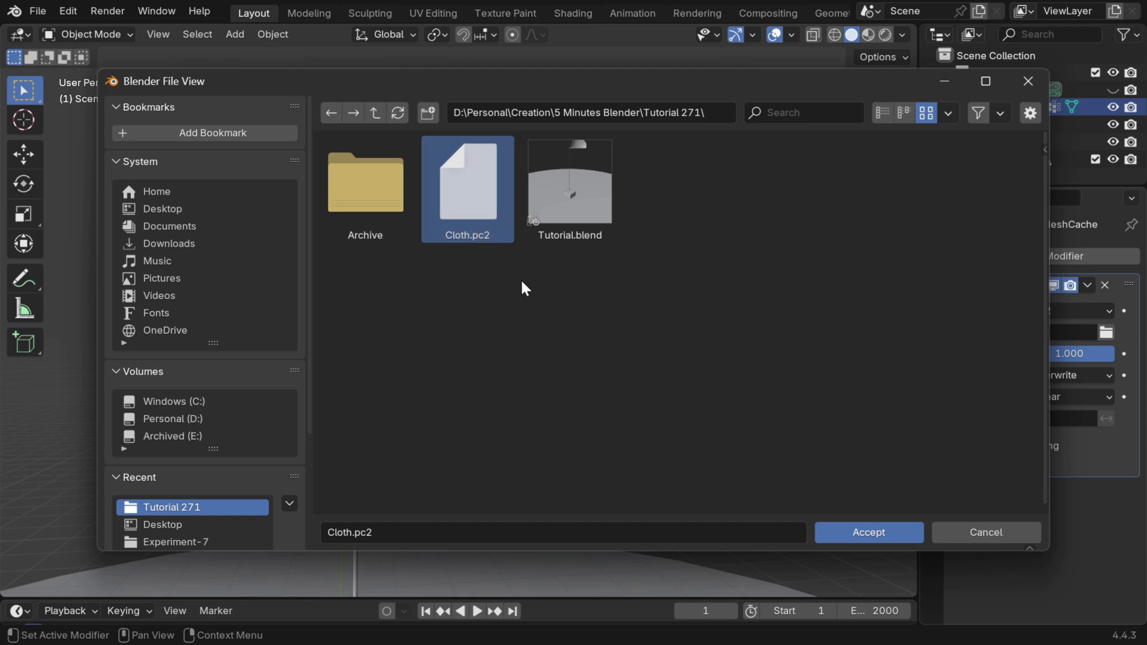
Load Cloth.pc2, then use Factor time remapping, Custom play mode and evaluation 0.118
{"action": "left_click", "coordinate": [862, 530]}
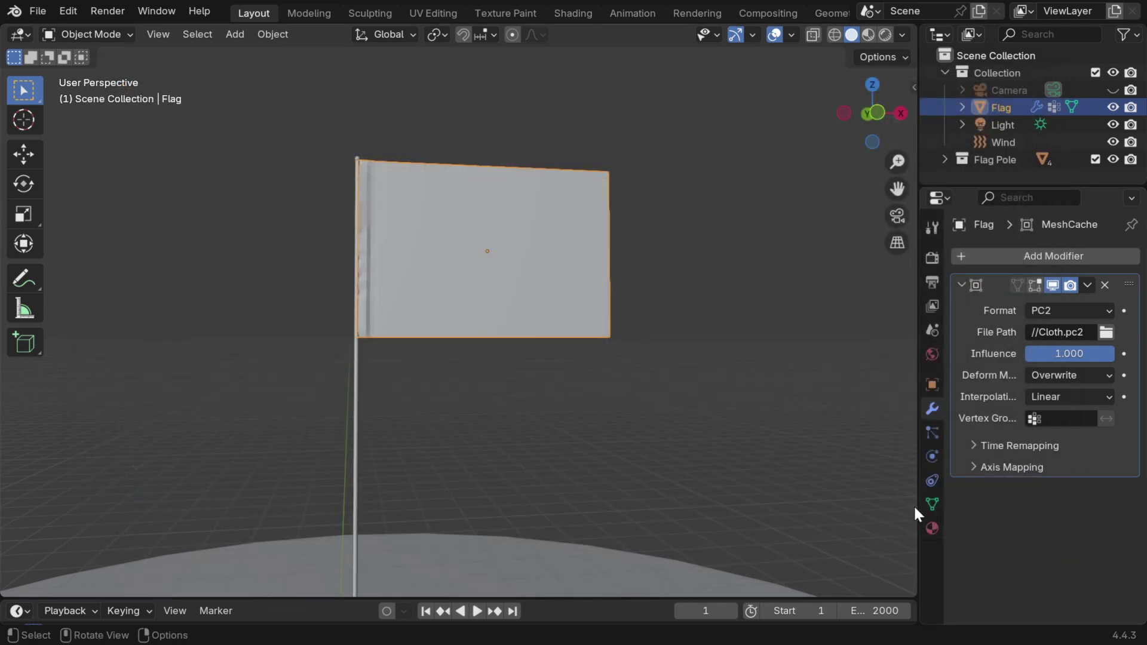
{"action": "left_click", "coordinate": [970, 445]}
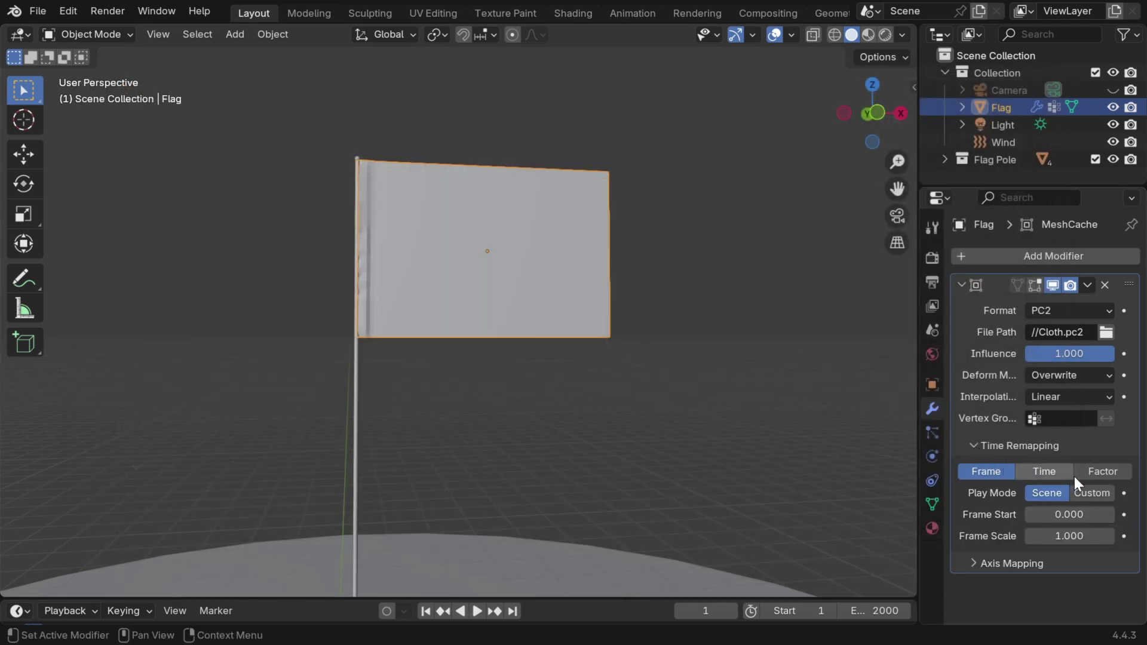
{"action": "left_click", "coordinate": [1109, 472]}
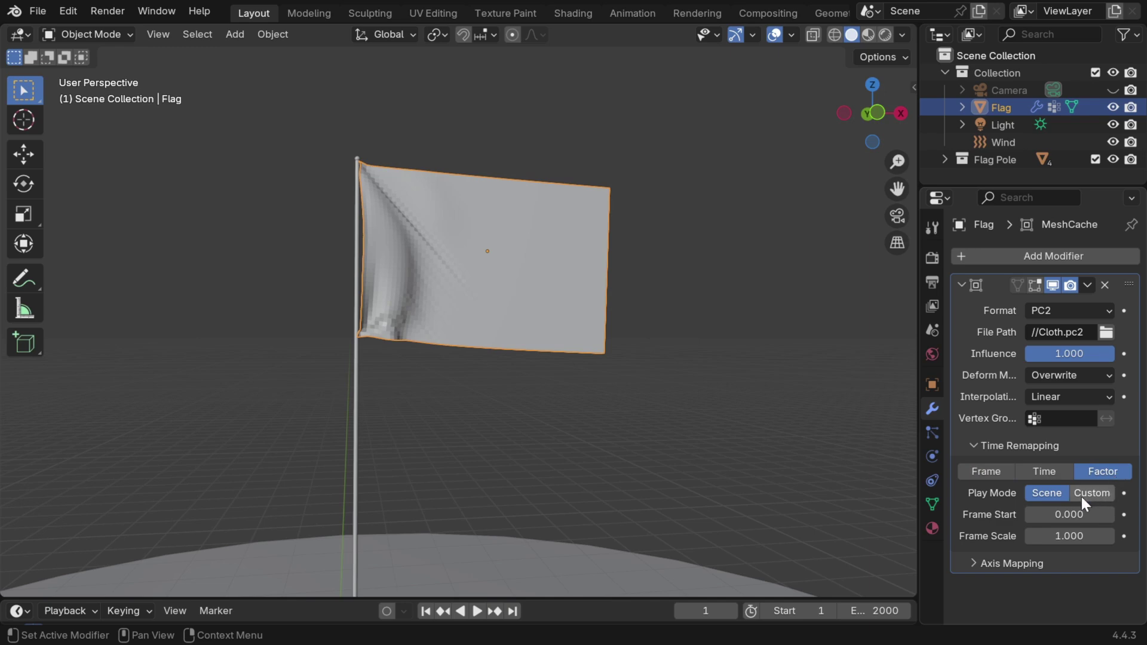
{"action": "left_click", "coordinate": [1090, 493]}
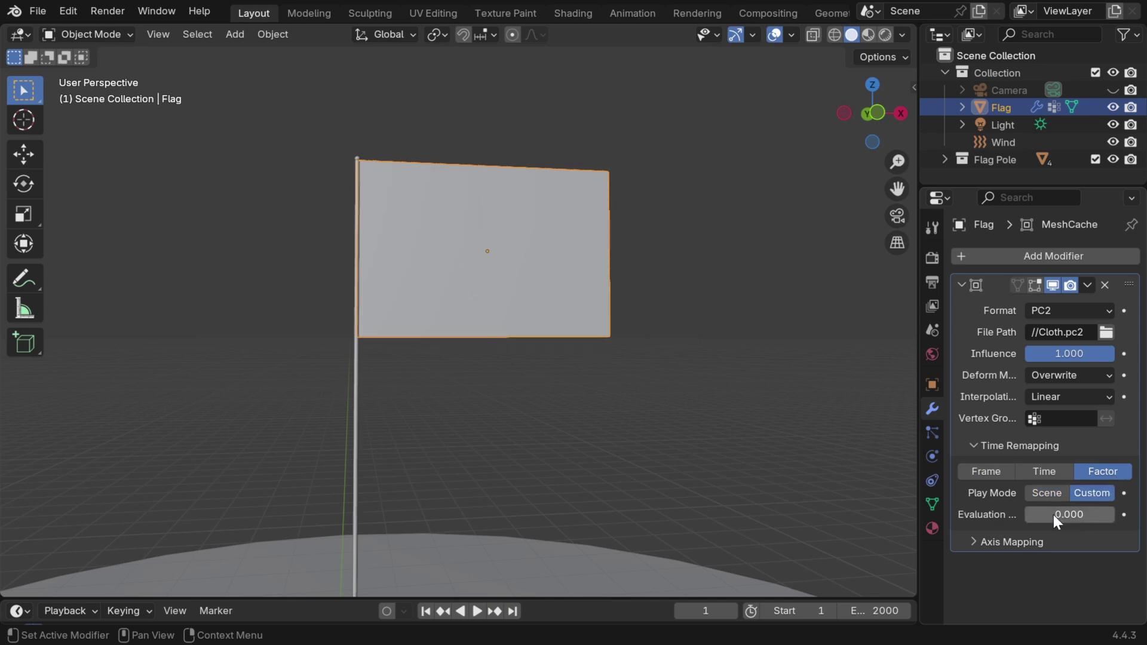
{"action": "left_click_drag", "start_coordinate": [1052, 515], "coordinate": [1114, 514]}
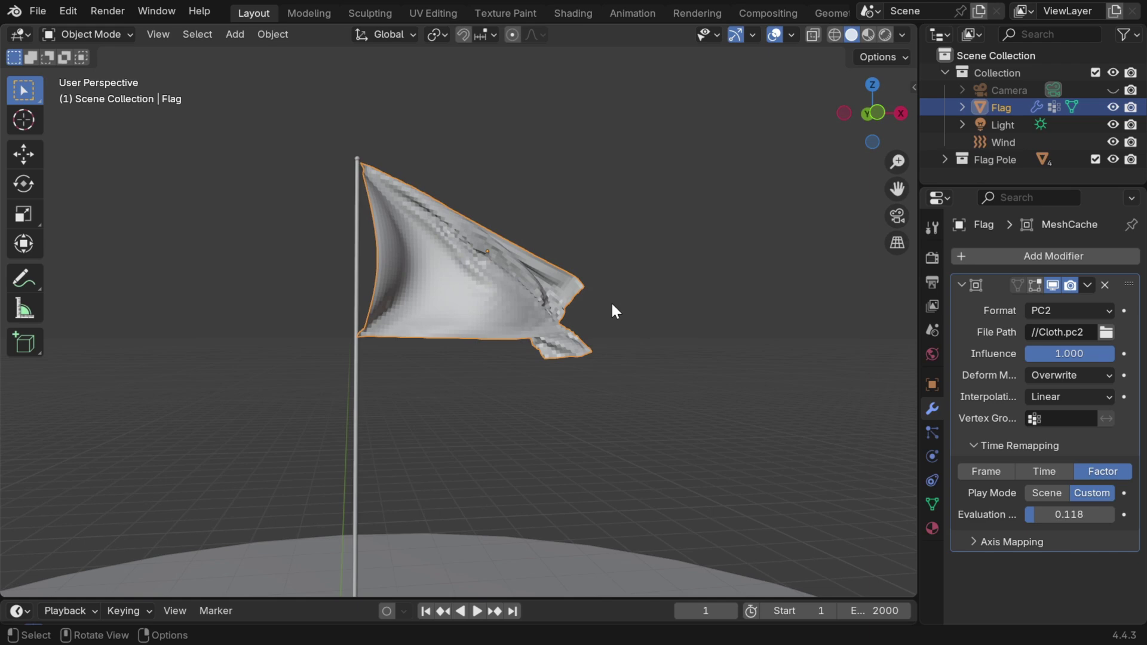
Add a Subdivision Surface modifier with viewport level 2
{"action": "left_click", "coordinate": [960, 285]}
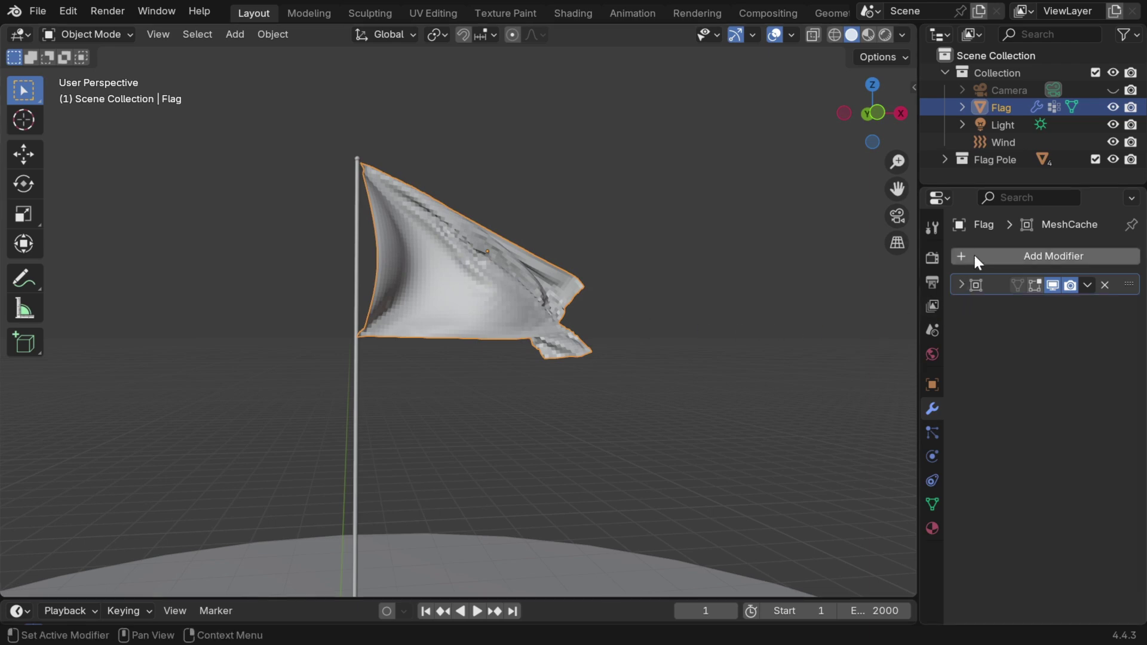
{"action": "left_click", "coordinate": [975, 258]}
{"action": "mouse_move", "coordinate": [905, 272]}
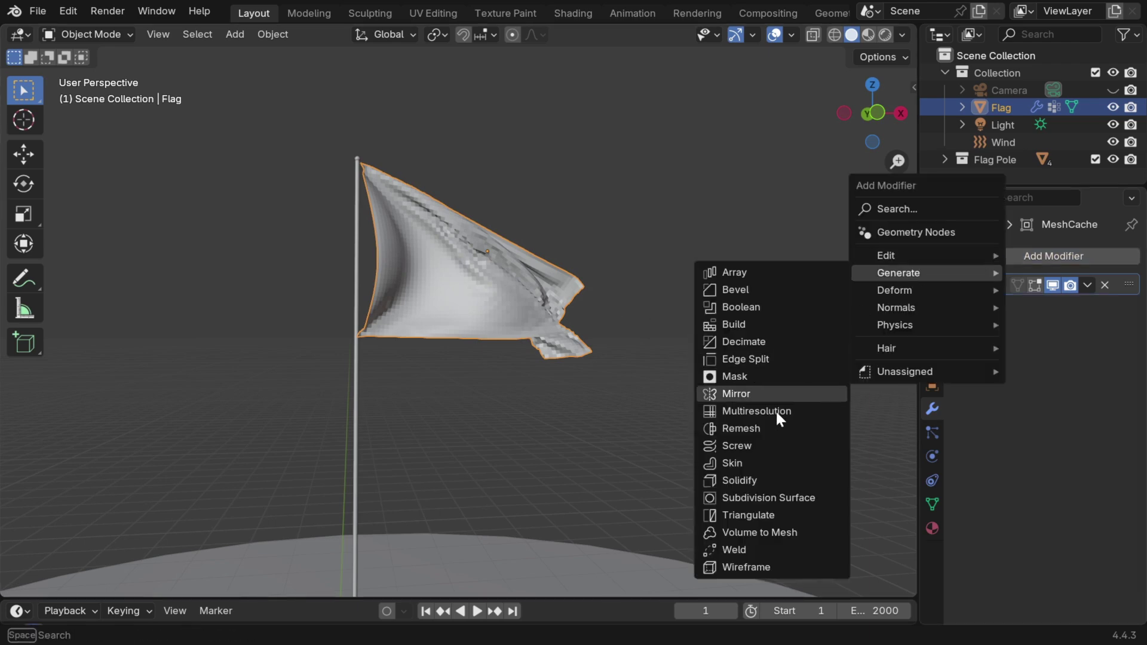
{"action": "left_click", "coordinate": [798, 497]}
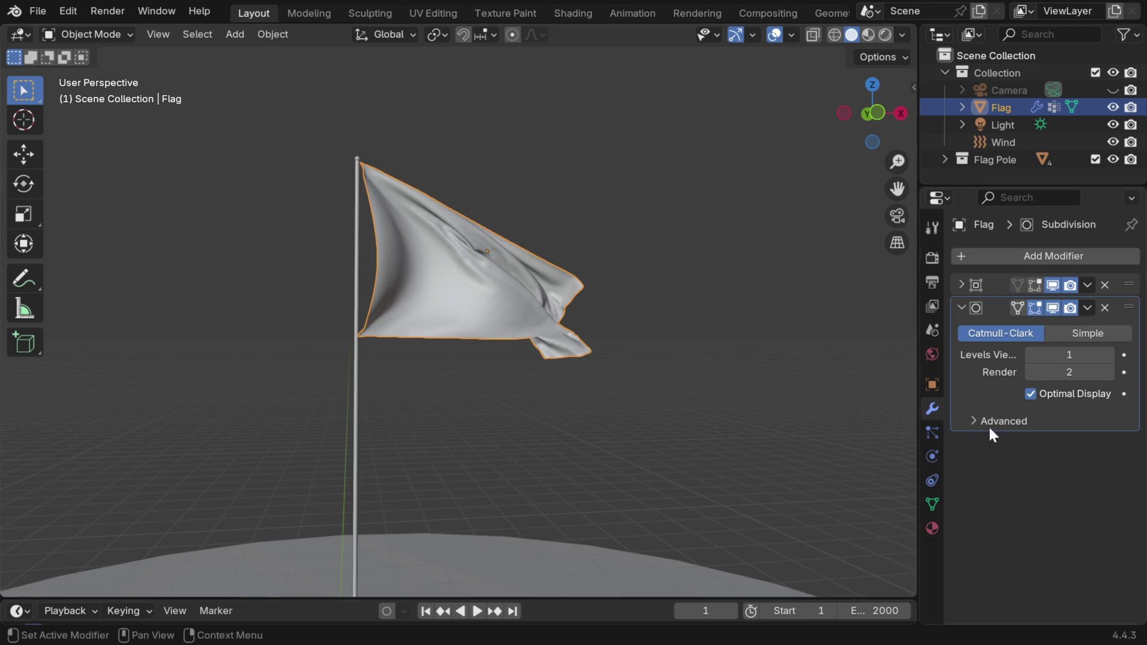
{"action": "left_click", "coordinate": [1109, 355]}
Add a Smooth modifier with Repeat 5, leaving only the Mesh Cache panel expanded
{"action": "left_click", "coordinate": [985, 259]}
{"action": "mouse_move", "coordinate": [930, 280]}
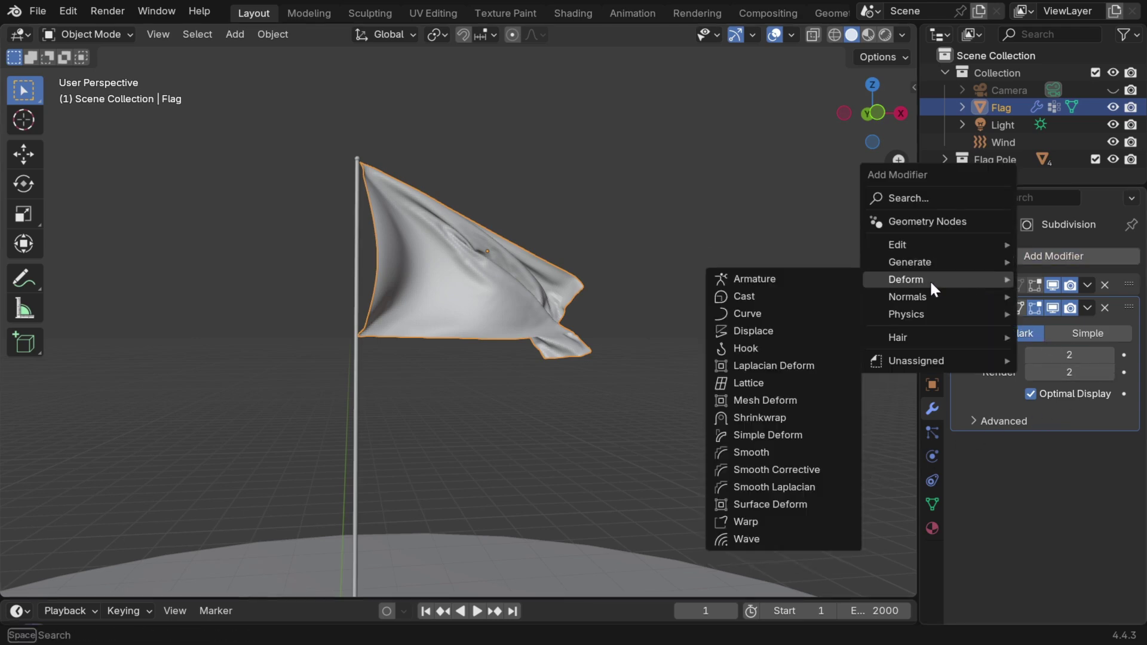
{"action": "left_click", "coordinate": [792, 453]}
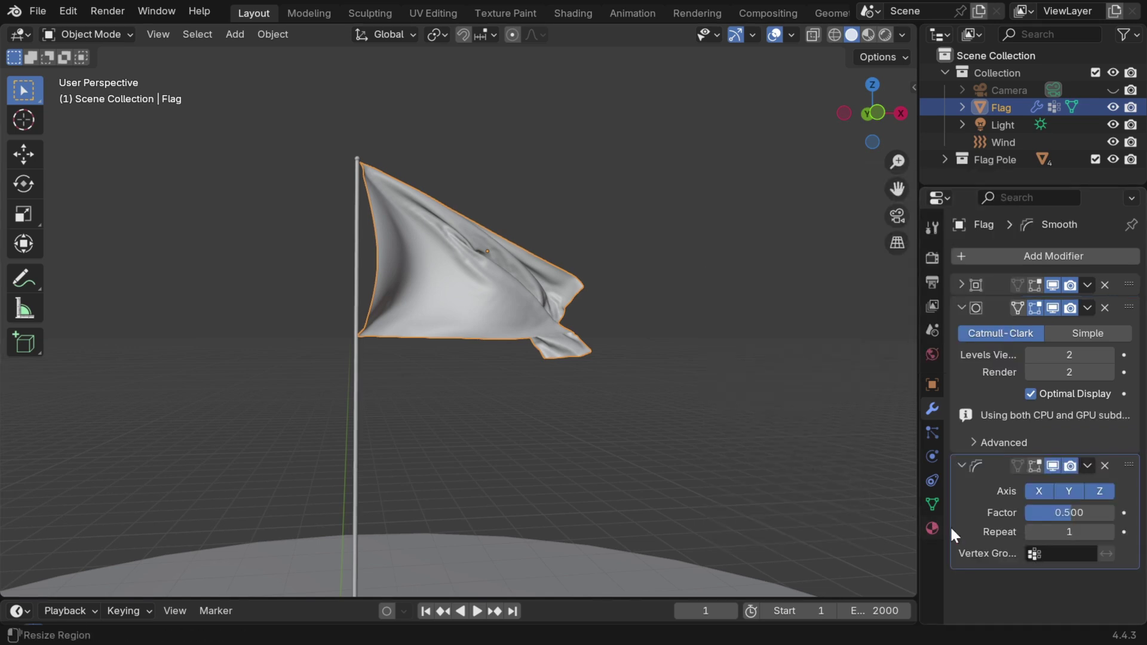
{"action": "left_click", "coordinate": [1070, 531]}
{"action": "type", "text": "5"}
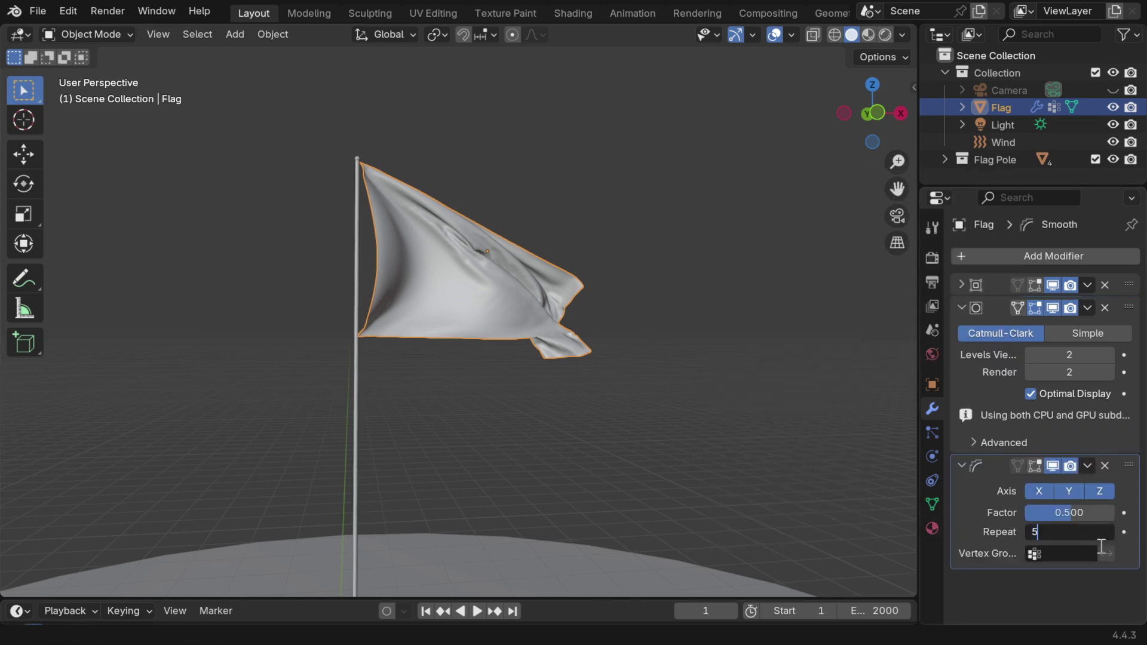
{"action": "key", "text": "Return"}
{"action": "left_click", "coordinate": [961, 444]}
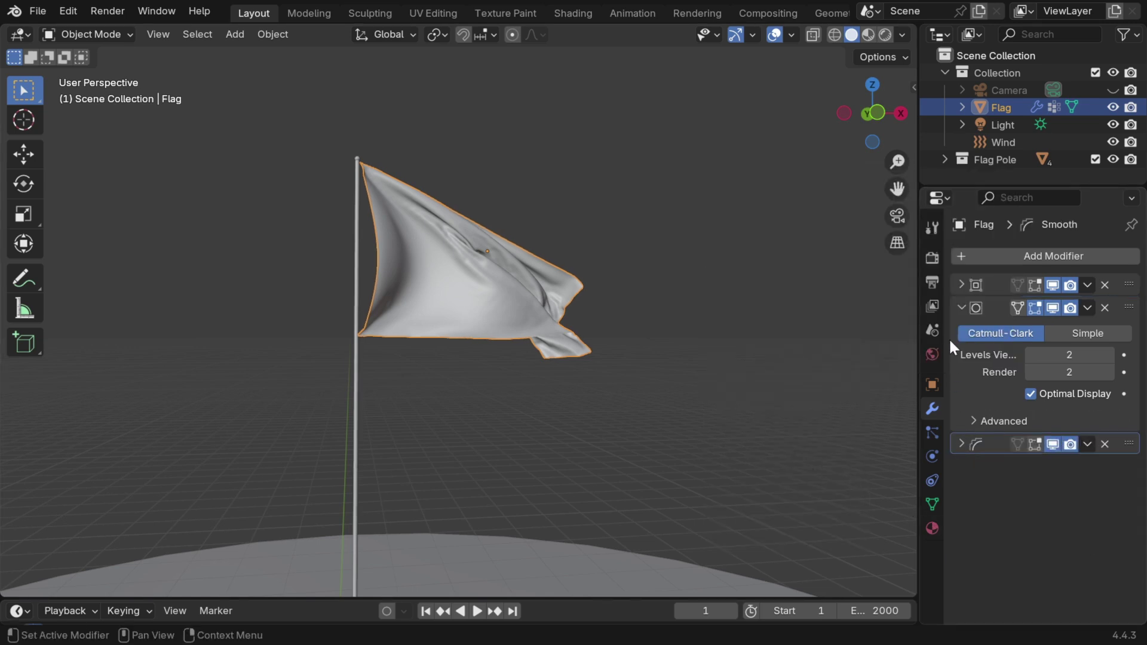
{"action": "left_click", "coordinate": [959, 307]}
{"action": "left_click", "coordinate": [960, 285]}
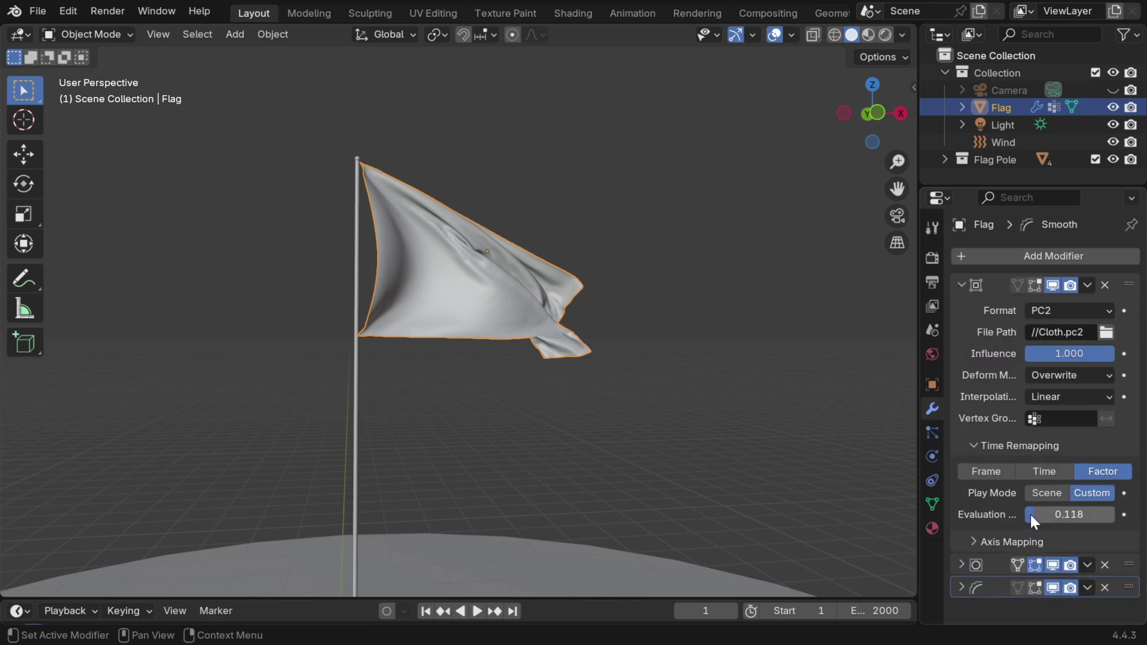
Scrub the Mesh Cache evaluation to compare poses, trying values 0.23 and 0.3
{"action": "left_click_drag", "start_coordinate": [1034, 514], "coordinate": [1072, 514]}
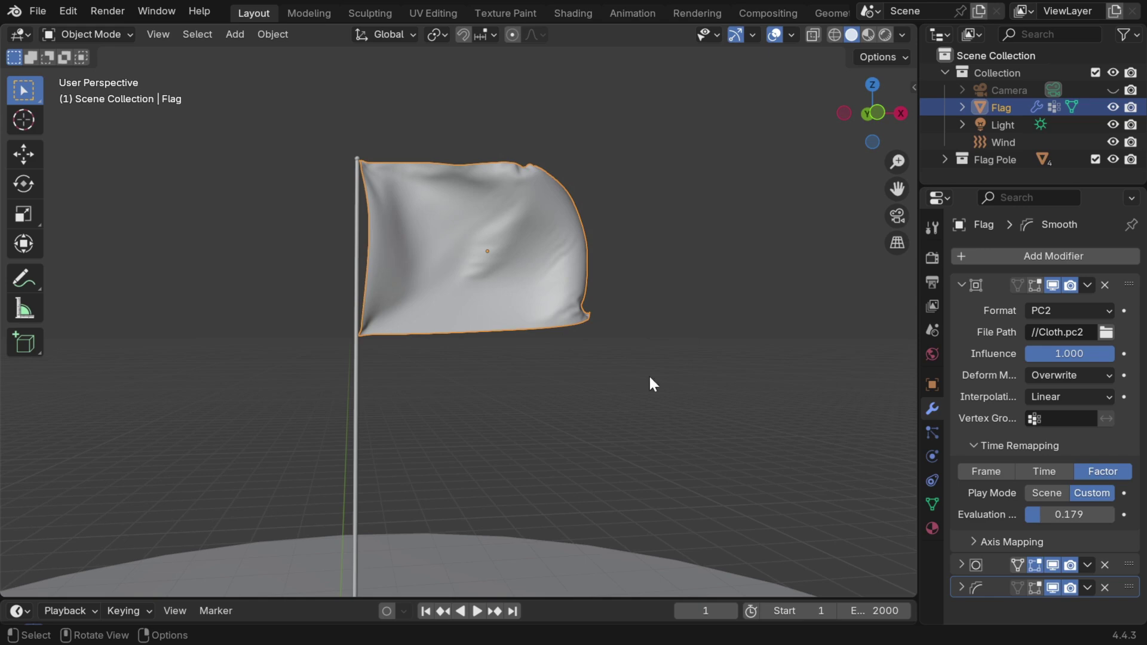
{"action": "mouse_move", "coordinate": [1041, 517]}
{"action": "left_mouse_down"}
{"action": "mouse_move", "coordinate": [1067, 517]}
{"action": "mouse_move", "coordinate": [1059, 515]}
{"action": "left_mouse_up"}
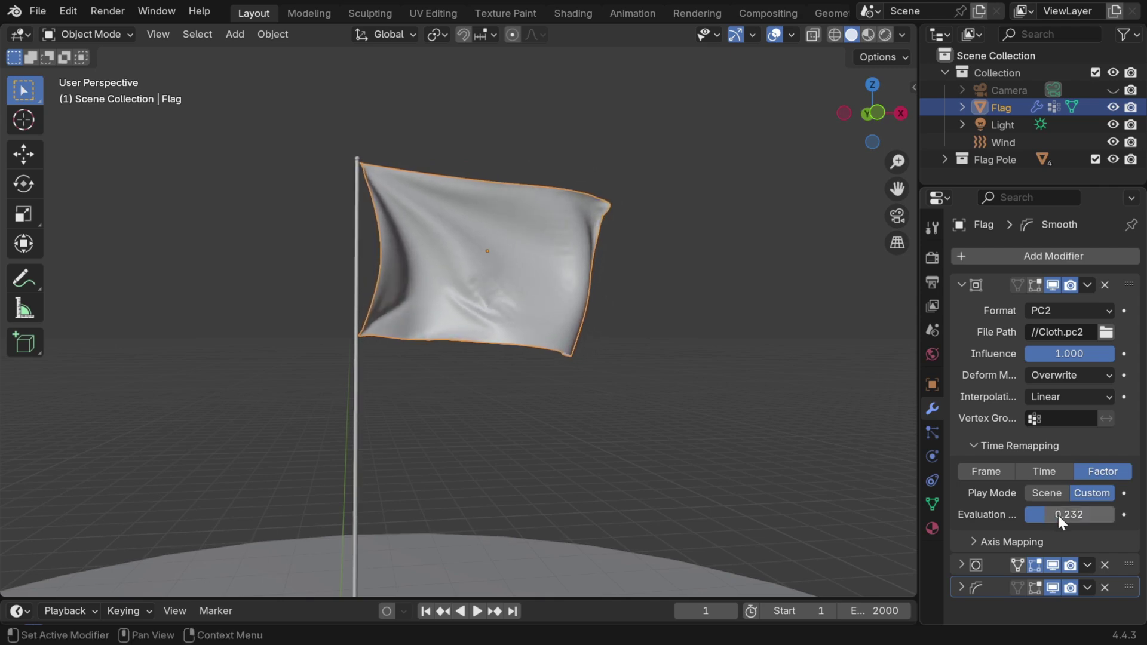
{"action": "left_click", "coordinate": [1059, 515]}
{"action": "type", "text": ".23"}
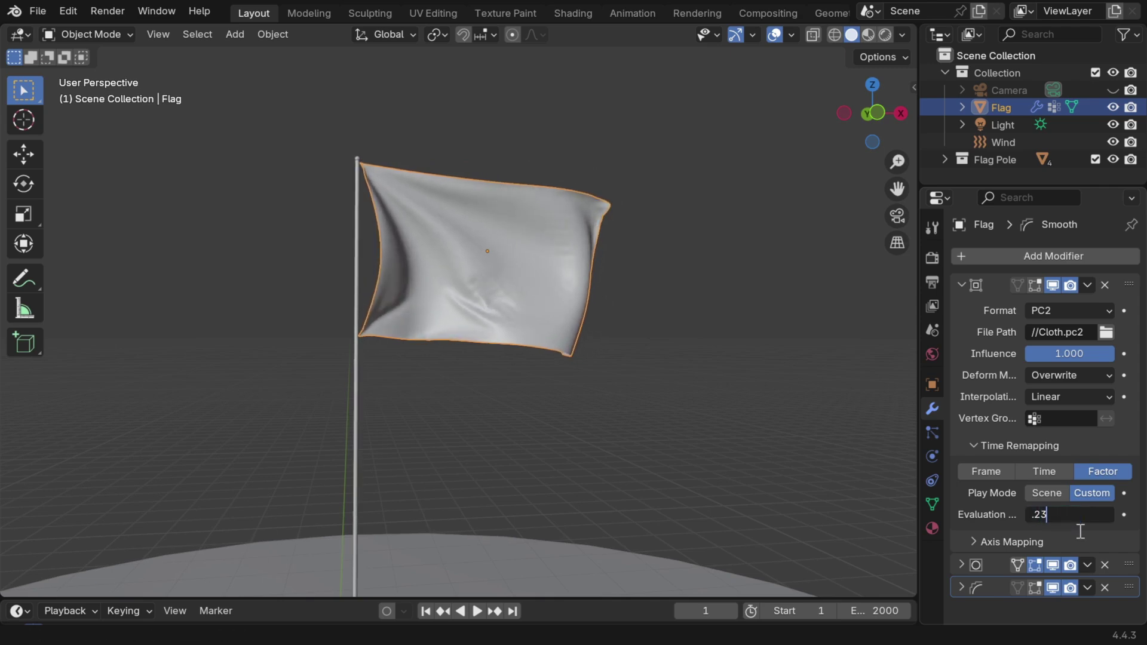
{"action": "key", "text": "Return"}
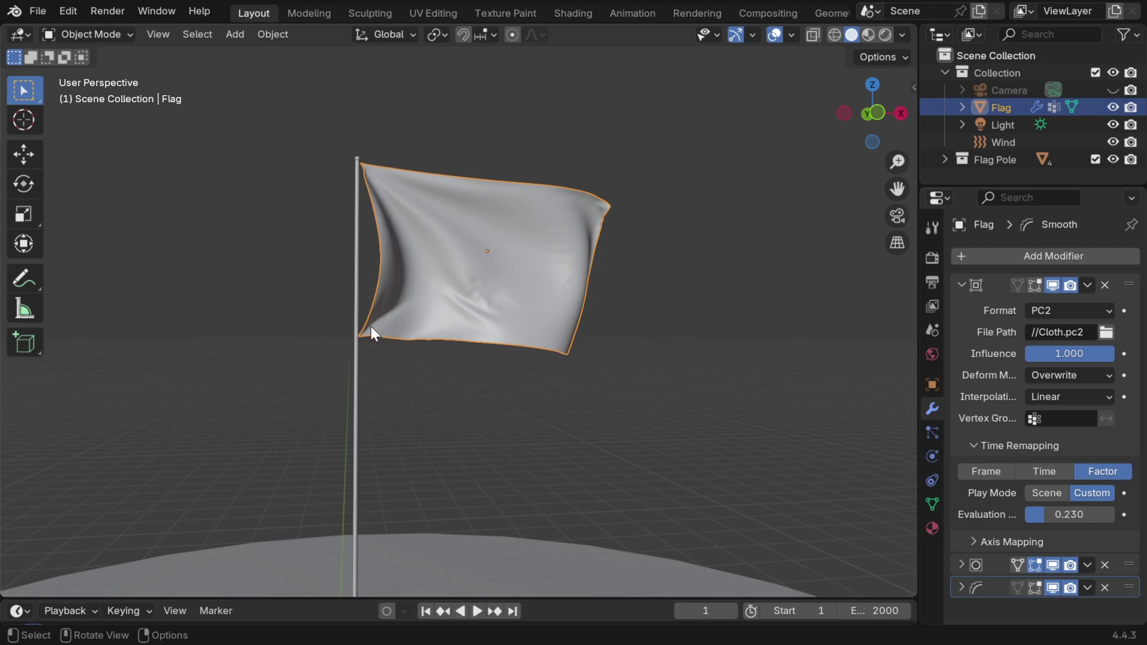
{"action": "mouse_move", "coordinate": [1041, 516]}
{"action": "left_mouse_down"}
{"action": "mouse_move", "coordinate": [1061, 516]}
{"action": "mouse_move", "coordinate": [1051, 513]}
{"action": "left_mouse_up"}
{"action": "left_click", "coordinate": [1052, 516]}
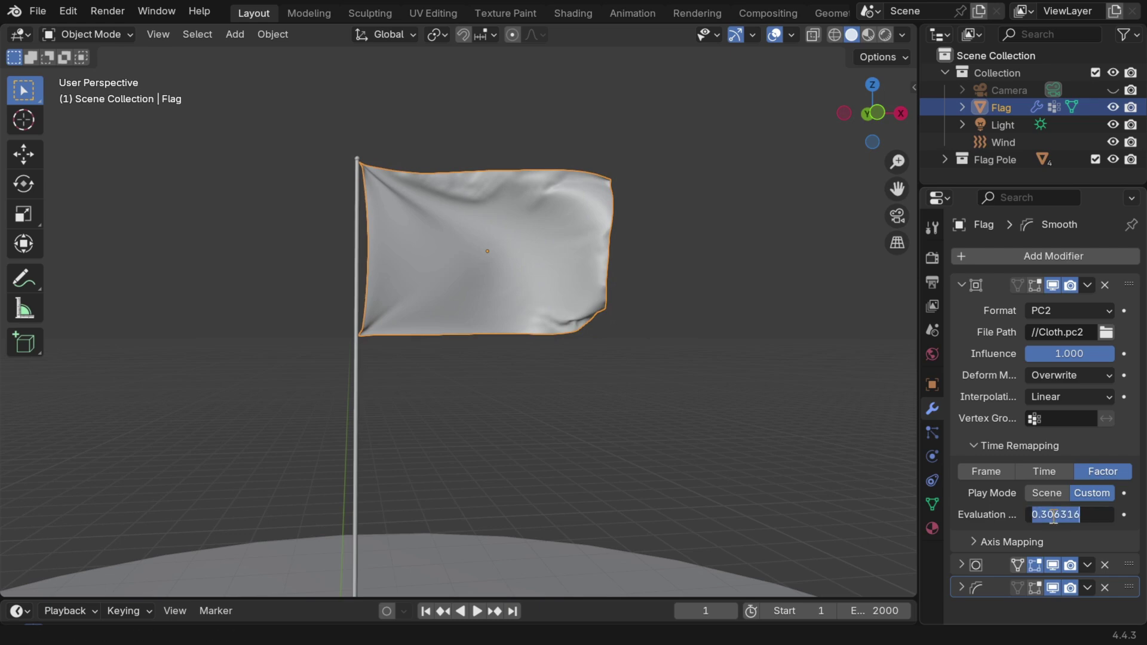
{"action": "type", "text": ".3"}
{"action": "key", "text": "Return"}
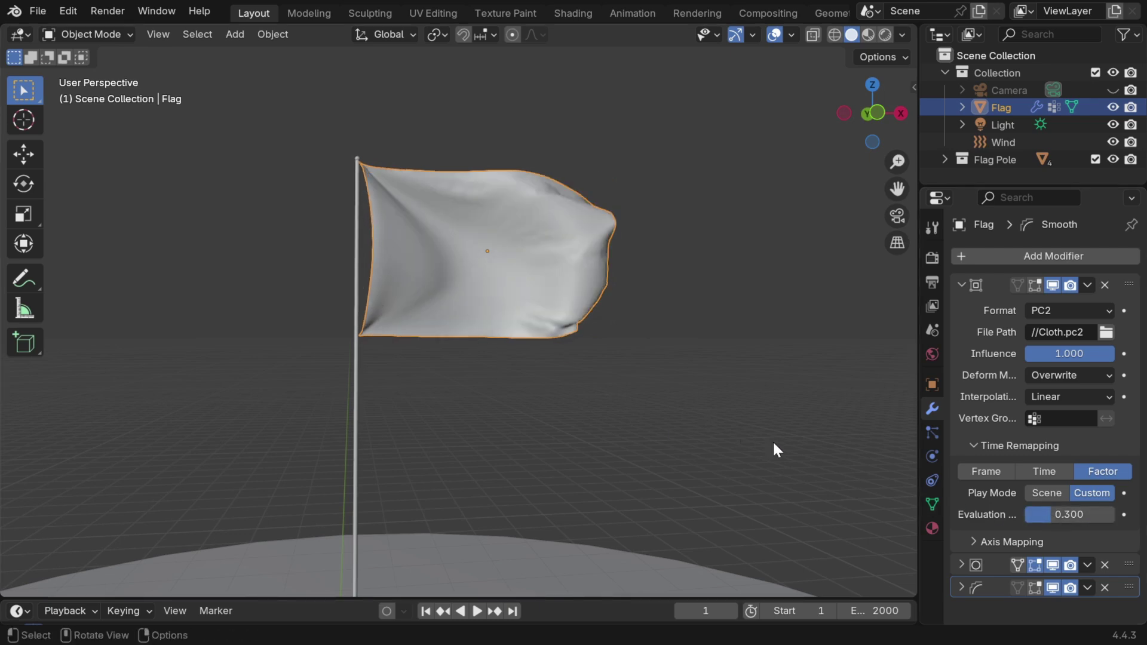
Sweep the evaluation toward the cache end and settle it at 0.930
{"action": "left_click_drag", "start_coordinate": [1023, 512], "coordinate": [1100, 513]}
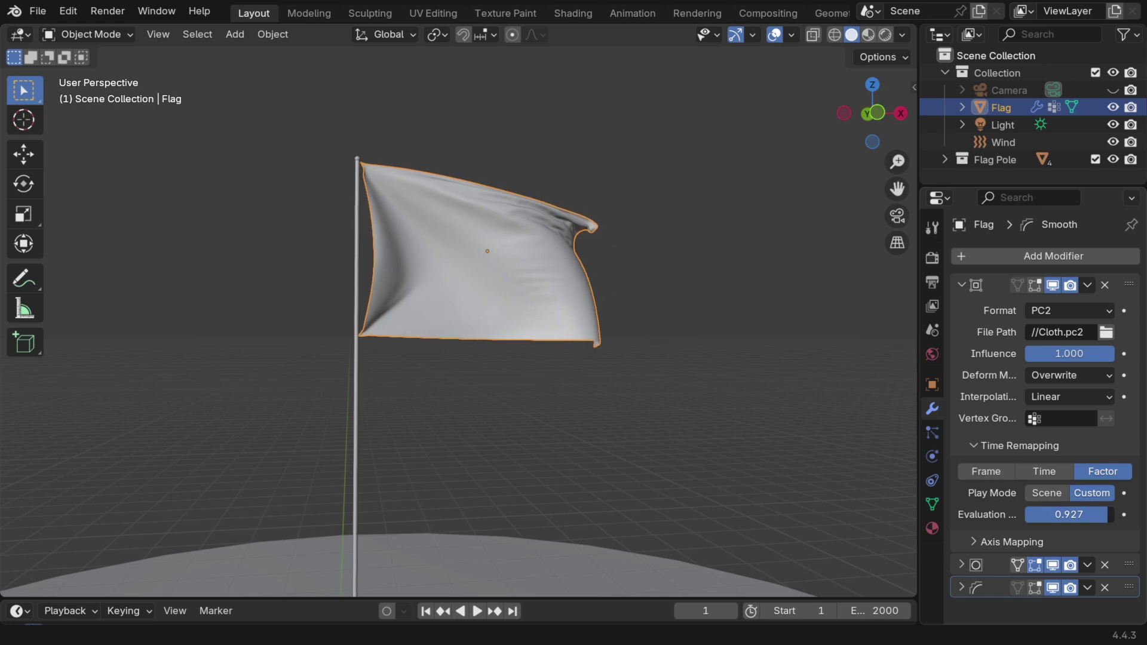
{"action": "left_click_drag", "start_coordinate": [1102, 515], "coordinate": [1108, 511]}
{"action": "left_click", "coordinate": [1080, 517]}
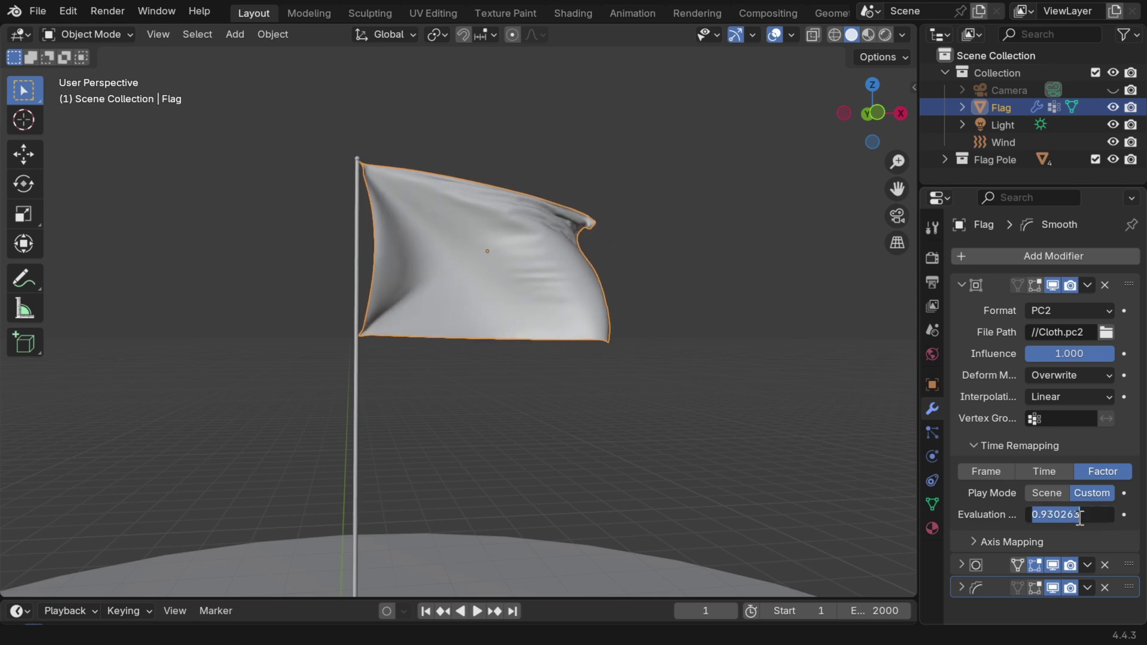
{"action": "key", "text": "BackSpace"}
{"action": "type", "text": ".93"}
{"action": "key", "text": "Return"}
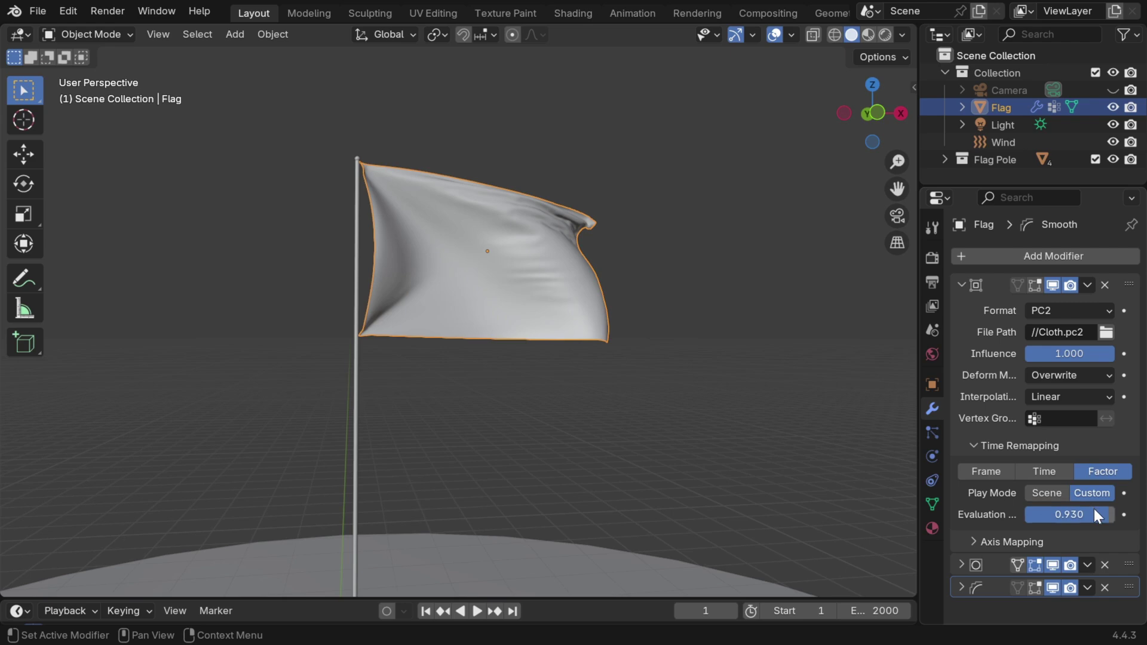
Set the scene end frame to 200 and duplicate the Mesh Cache modifier
{"action": "left_click", "coordinate": [874, 610]}
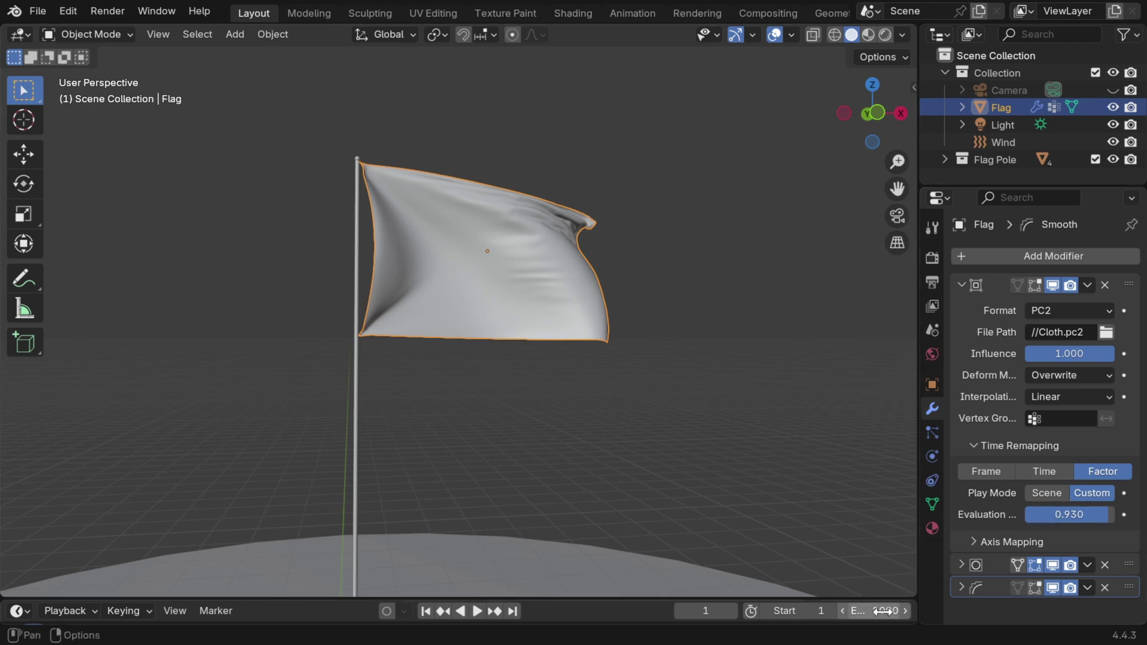
{"action": "type", "text": "250"}
{"action": "key", "text": "Return"}
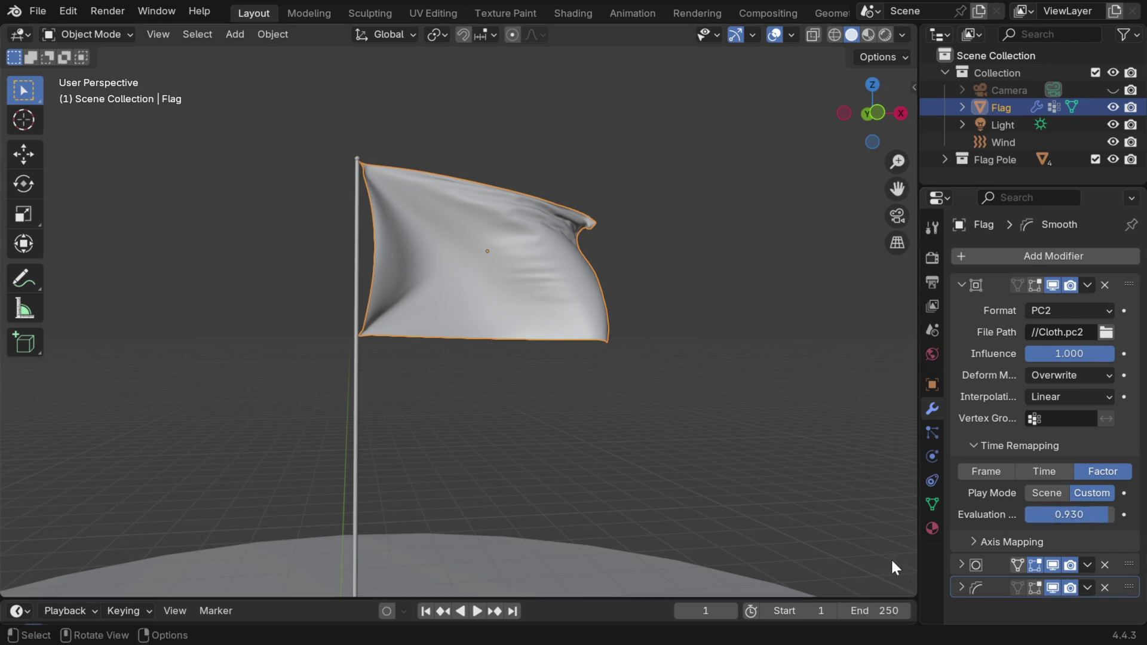
{"action": "left_click", "coordinate": [878, 611]}
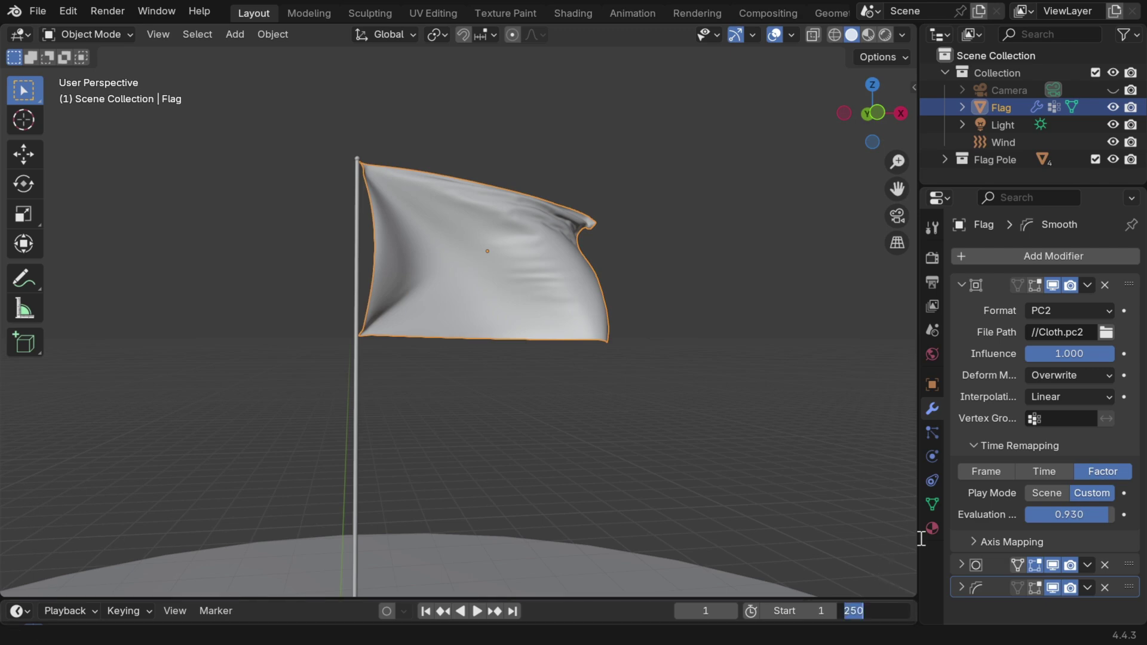
{"action": "key", "text": "Return"}
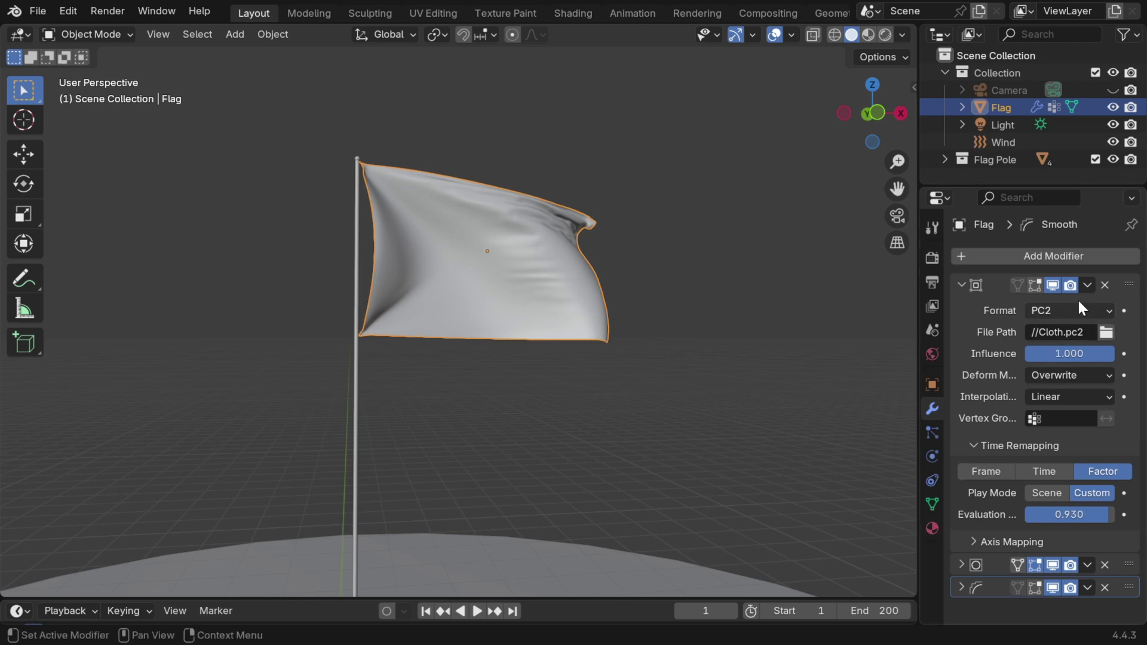
{"action": "left_click", "coordinate": [1086, 285]}
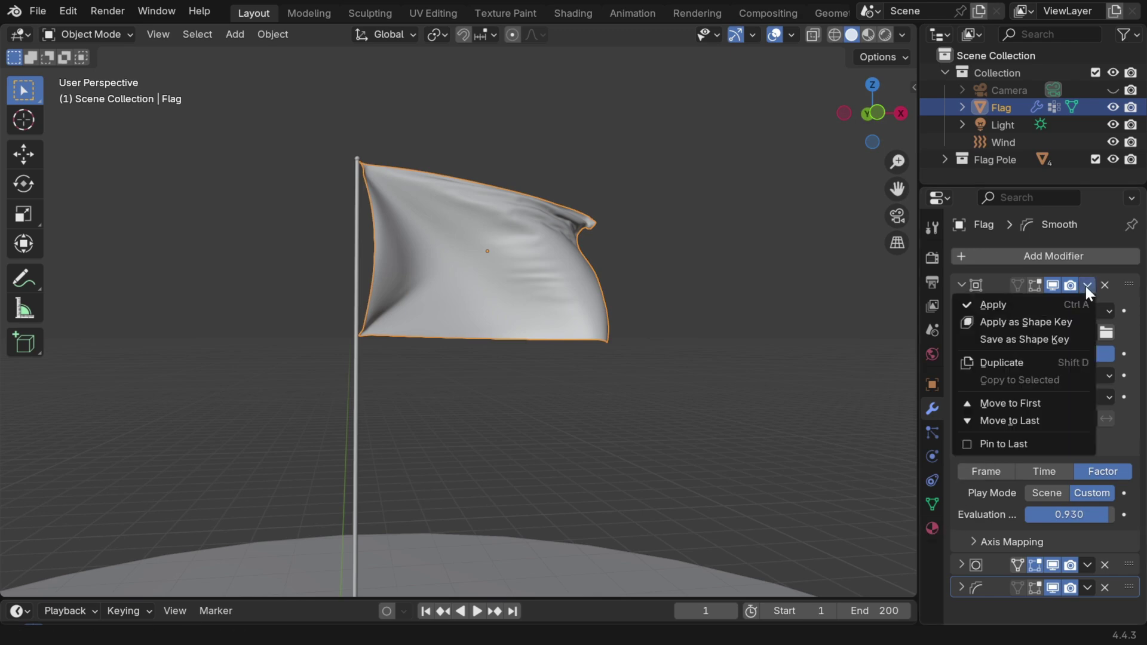
{"action": "left_click", "coordinate": [1029, 363]}
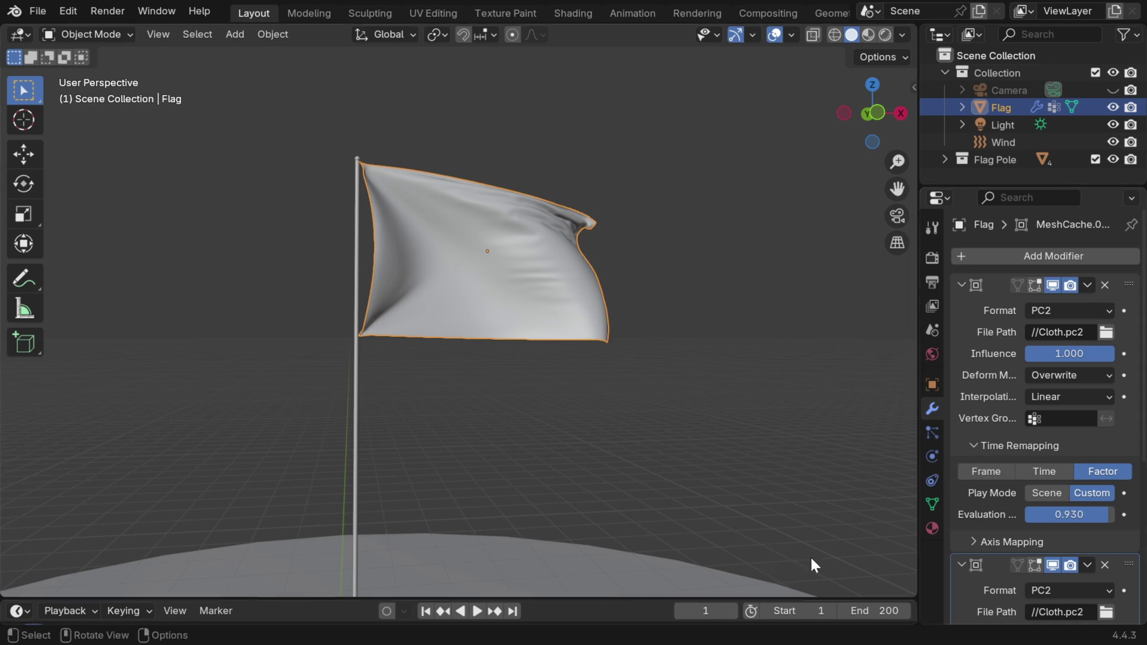
Keyframe the first cache's Influence and 0.3 evaluation, then key Influence again at frame 175
{"action": "left_click", "coordinate": [1123, 354]}
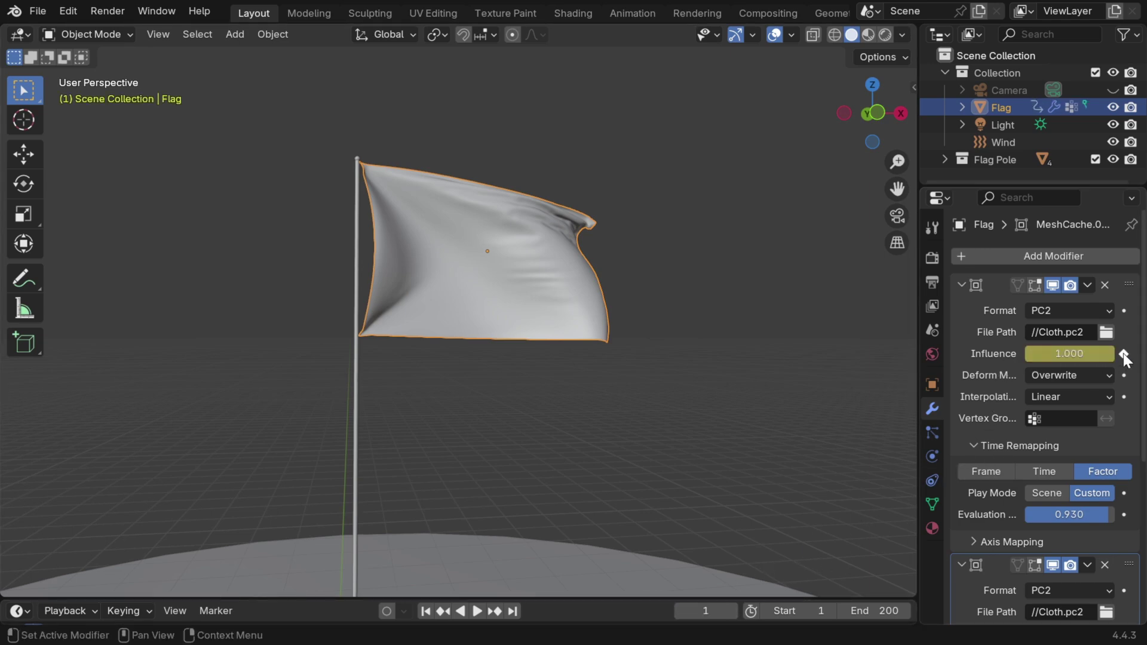
{"action": "left_click", "coordinate": [1104, 516]}
{"action": "type", "text": ".3"}
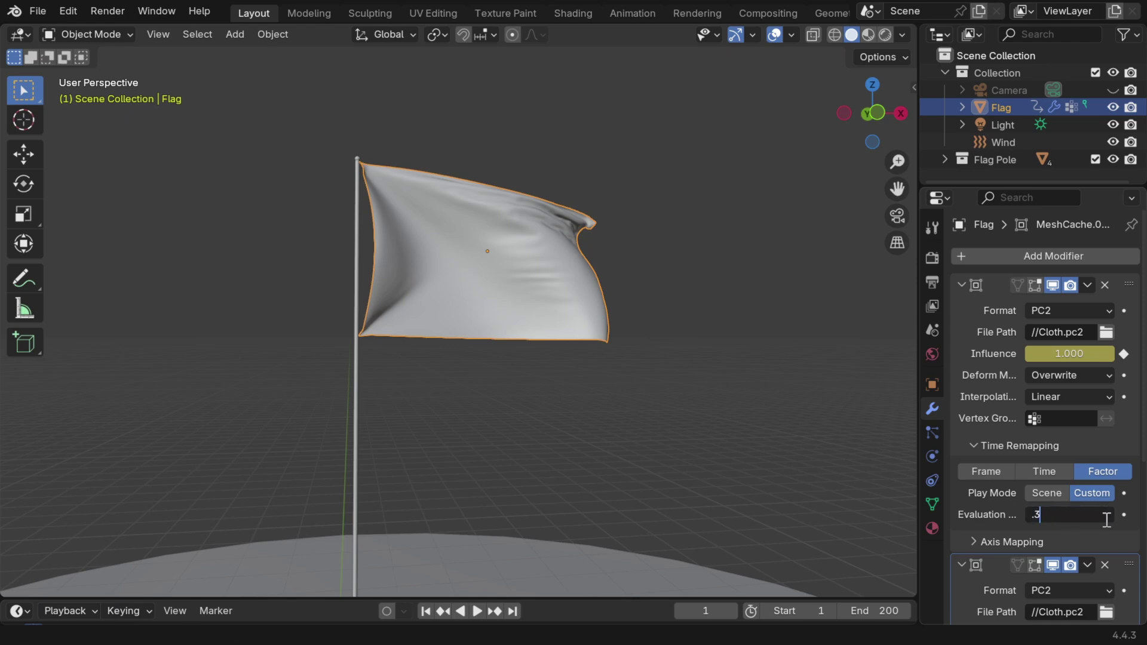
{"action": "key", "text": "Return"}
{"action": "left_click", "coordinate": [1124, 515]}
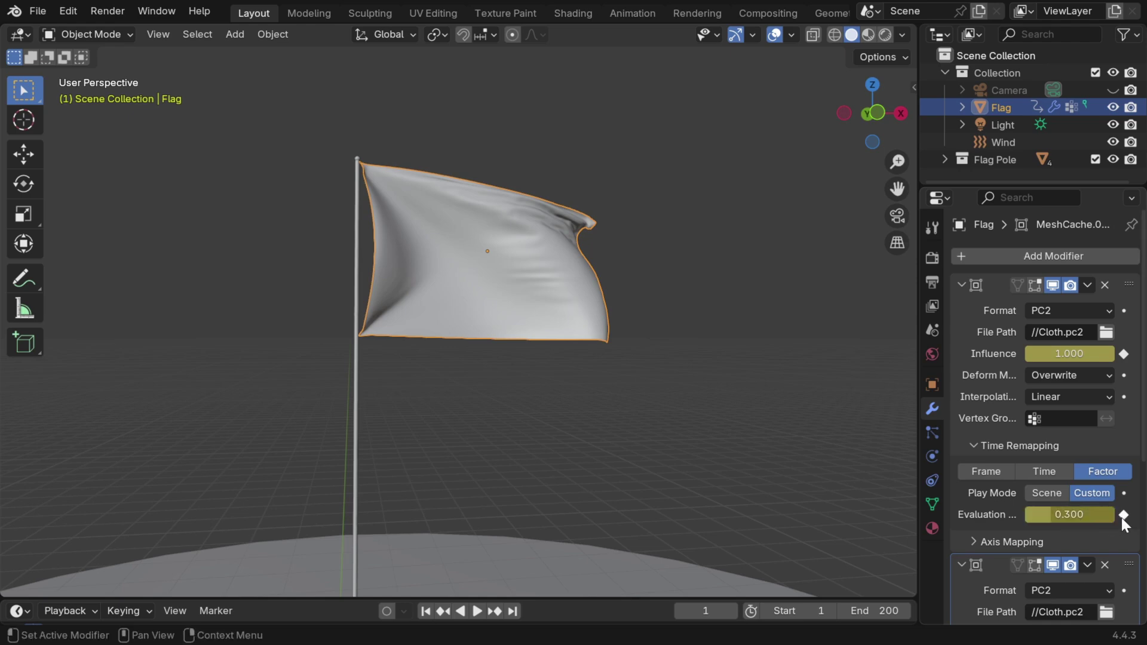
{"action": "left_click", "coordinate": [705, 610]}
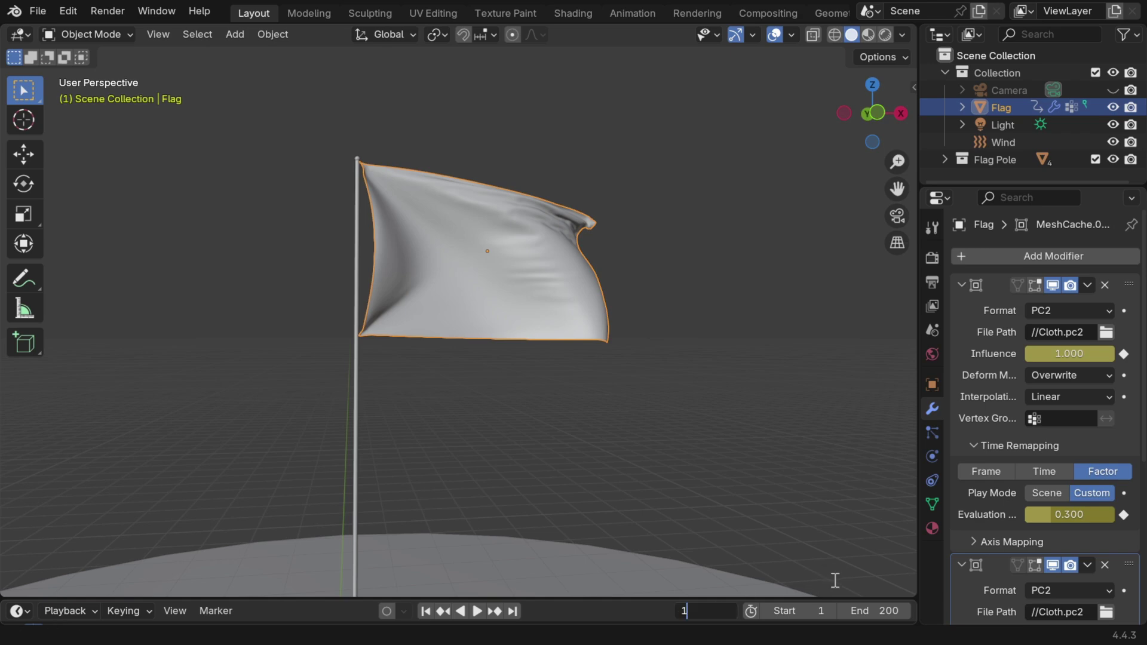
{"action": "key", "text": "Return"}
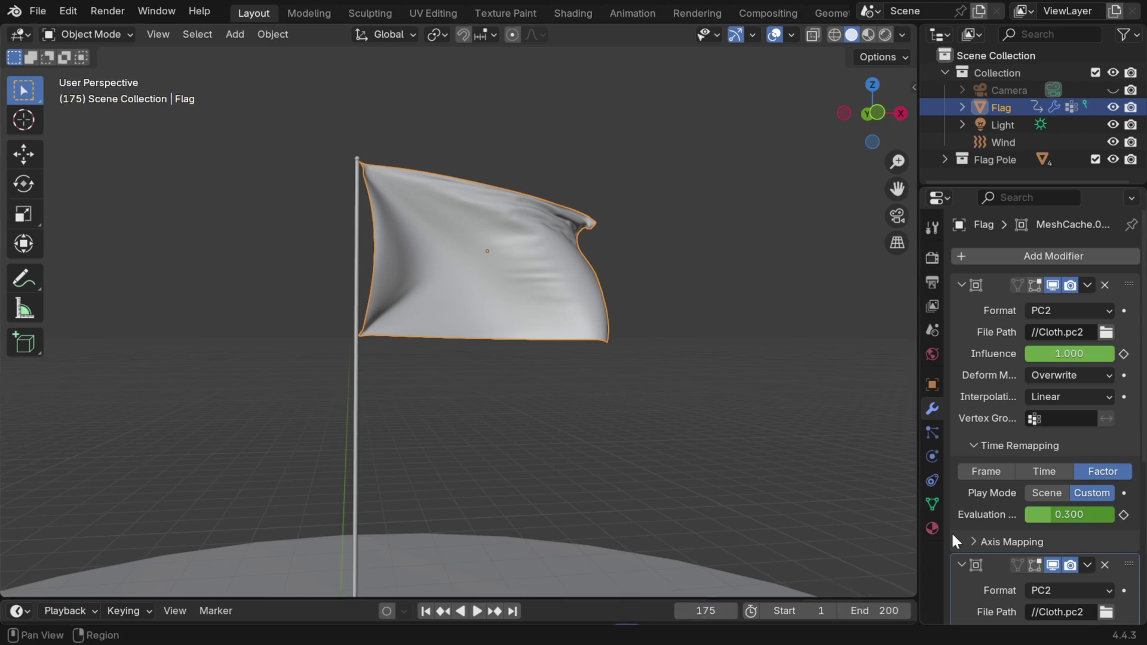
{"action": "left_click", "coordinate": [1123, 353]}
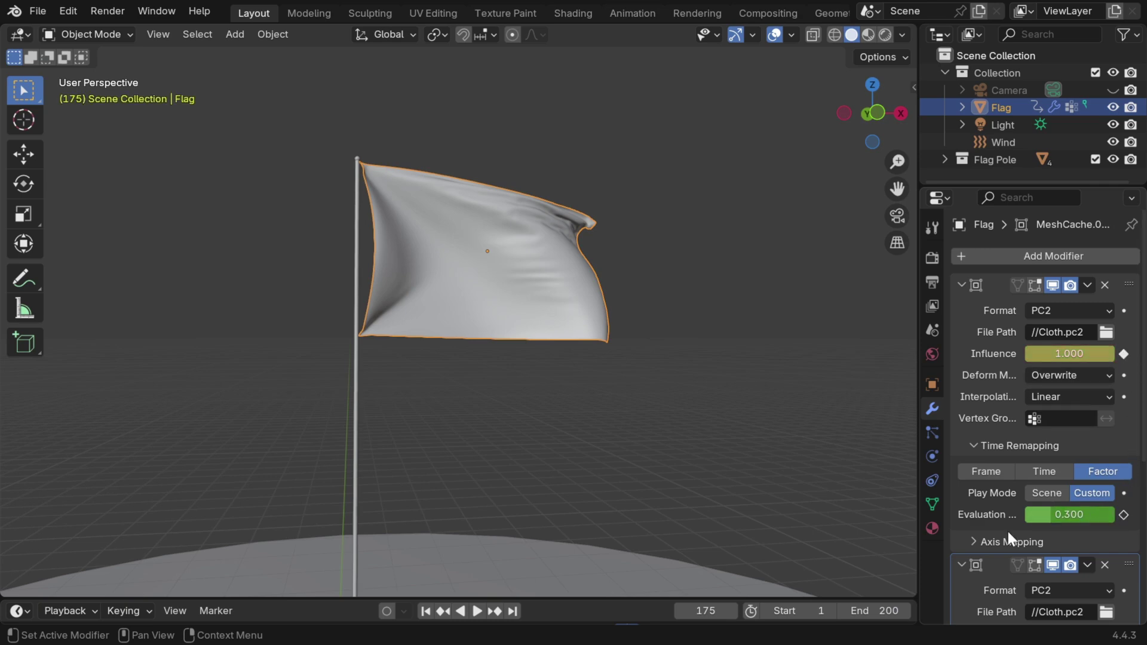
At frame 200, keyframe the first Mesh Cache's Influence 0 and evaluation factor 0.93
{"action": "left_click", "coordinate": [512, 611]}
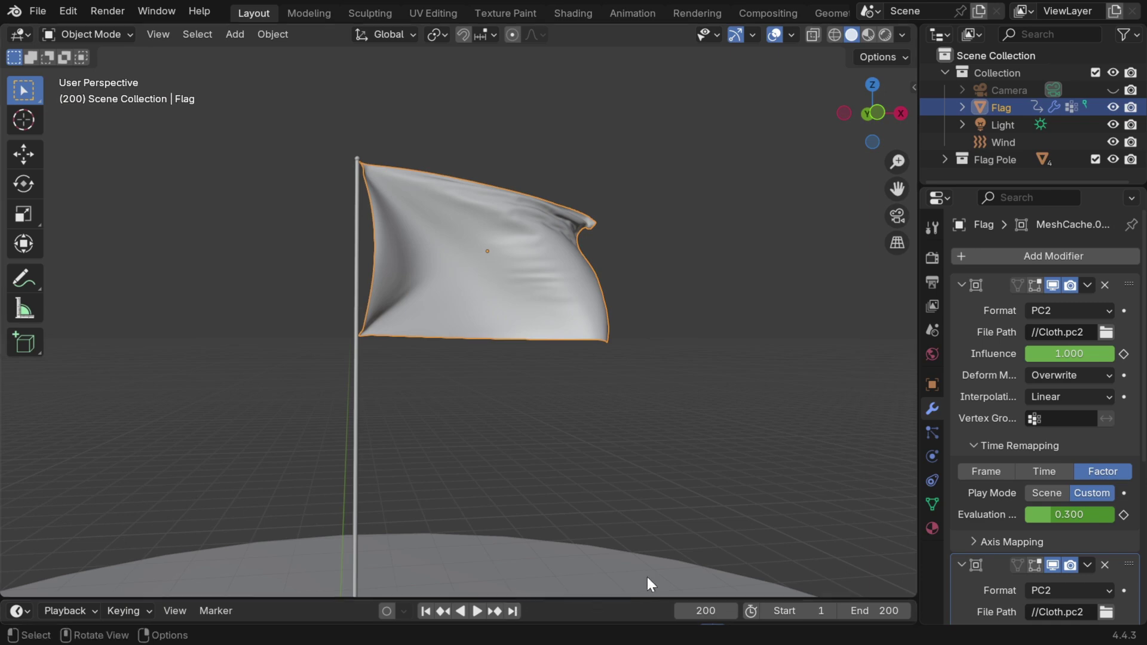
{"action": "left_click", "coordinate": [1076, 354]}
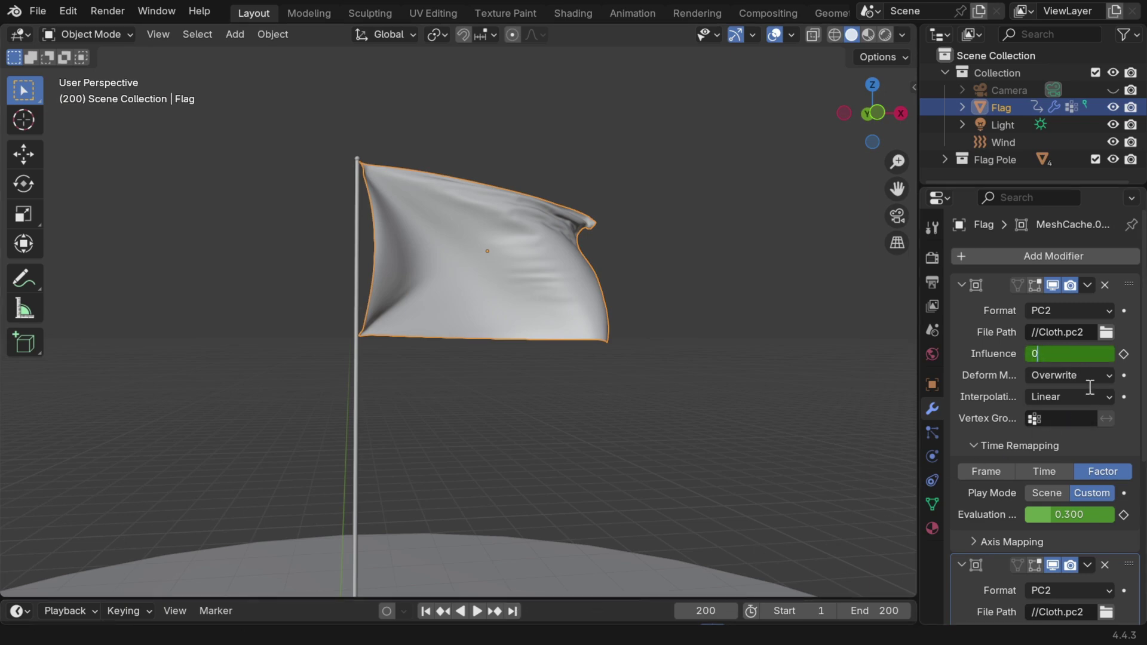
{"action": "type", "text": "0"}
{"action": "key", "text": "Return"}
{"action": "left_click", "coordinate": [1123, 353]}
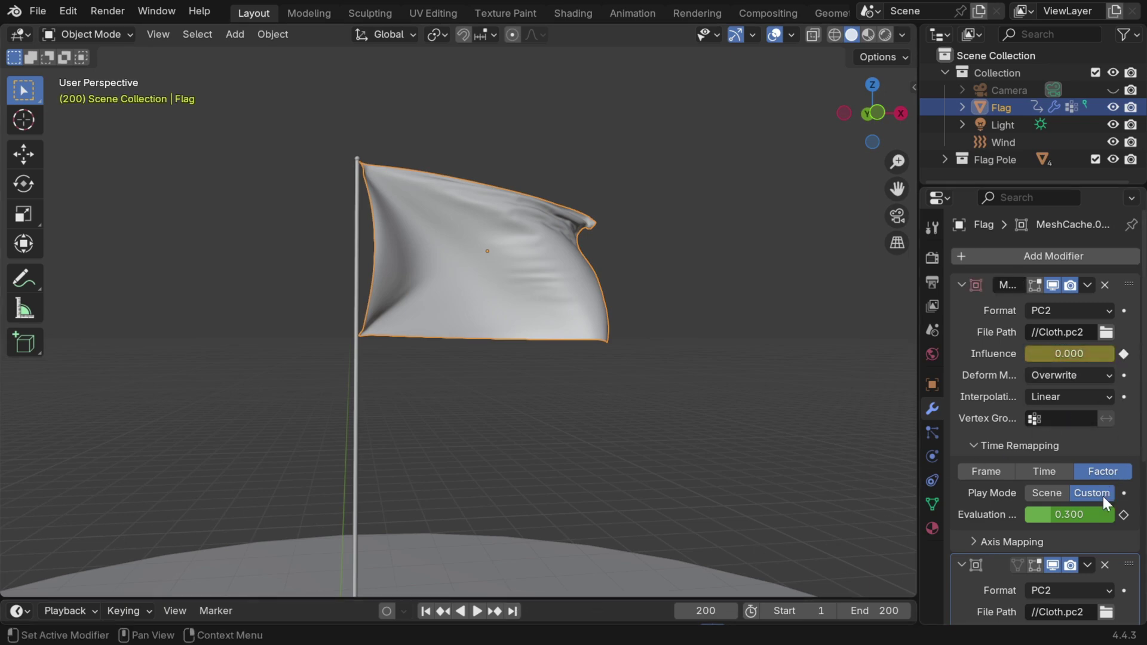
{"action": "left_click", "coordinate": [1083, 517]}
{"action": "key", "text": "BackSpace"}
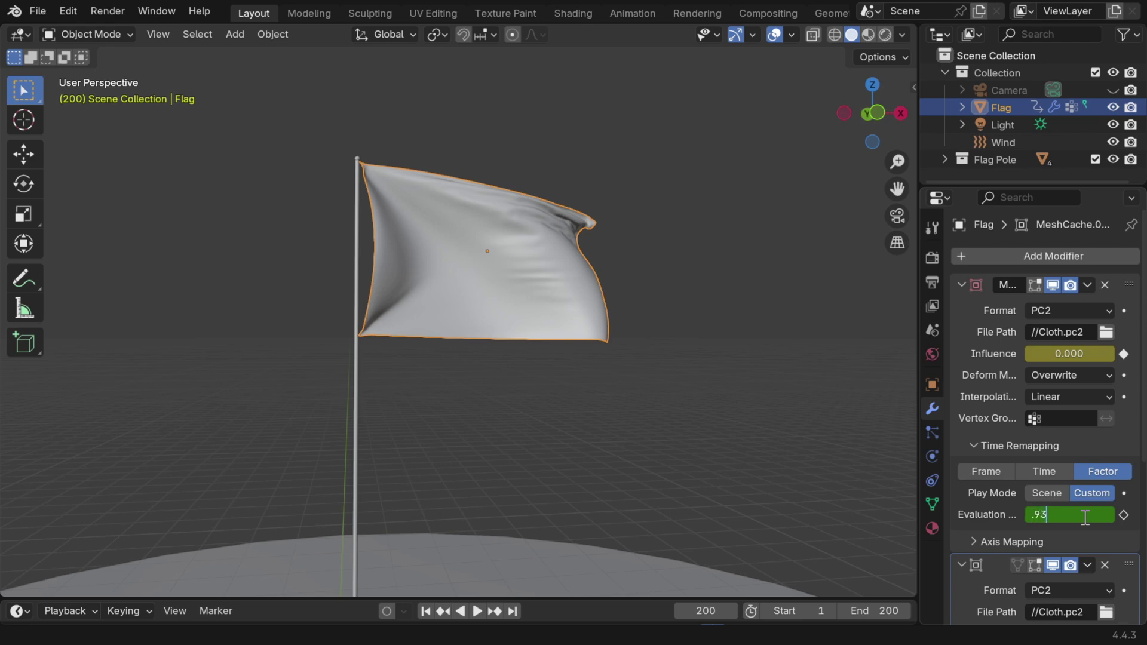
{"action": "key", "text": "Return"}
{"action": "left_click", "coordinate": [1122, 515]}
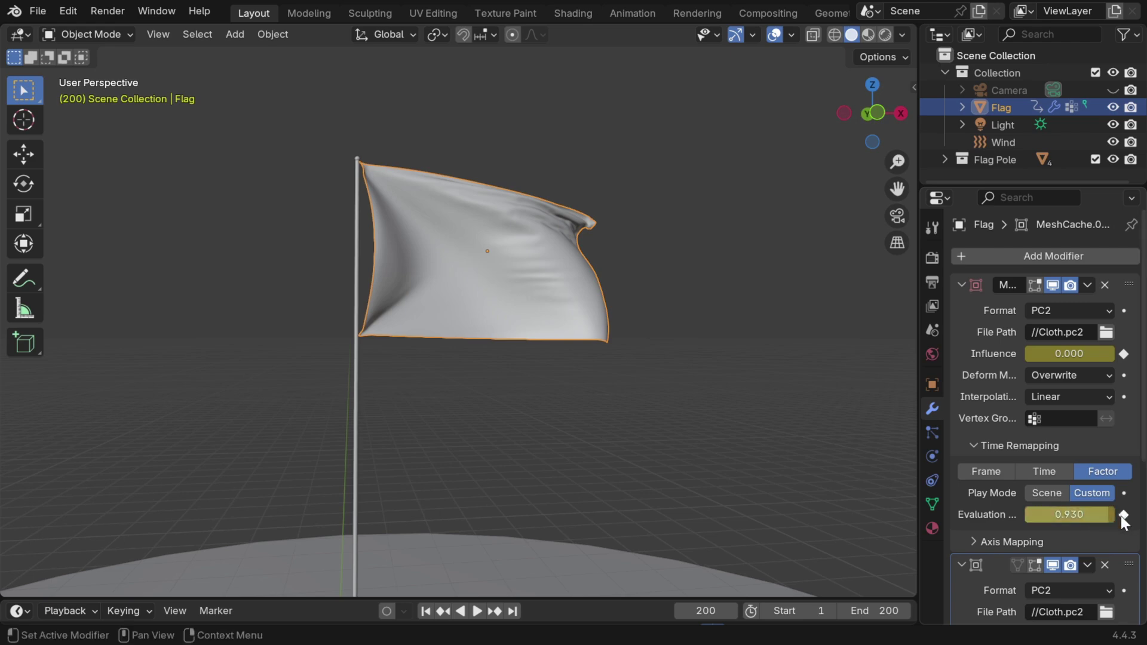
{"action": "left_click", "coordinate": [960, 284]}
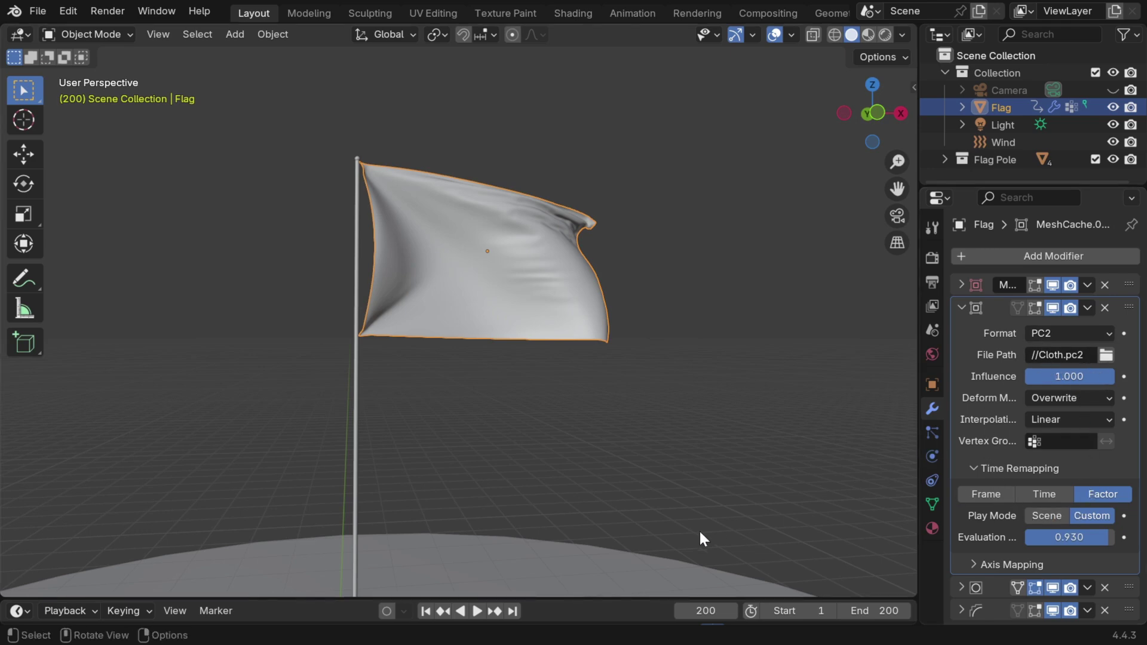
At frame 1, keyframe the second Mesh Cache modifier's Influence at 0 and evaluation factor at 0.23
{"action": "left_click", "coordinate": [425, 610]}
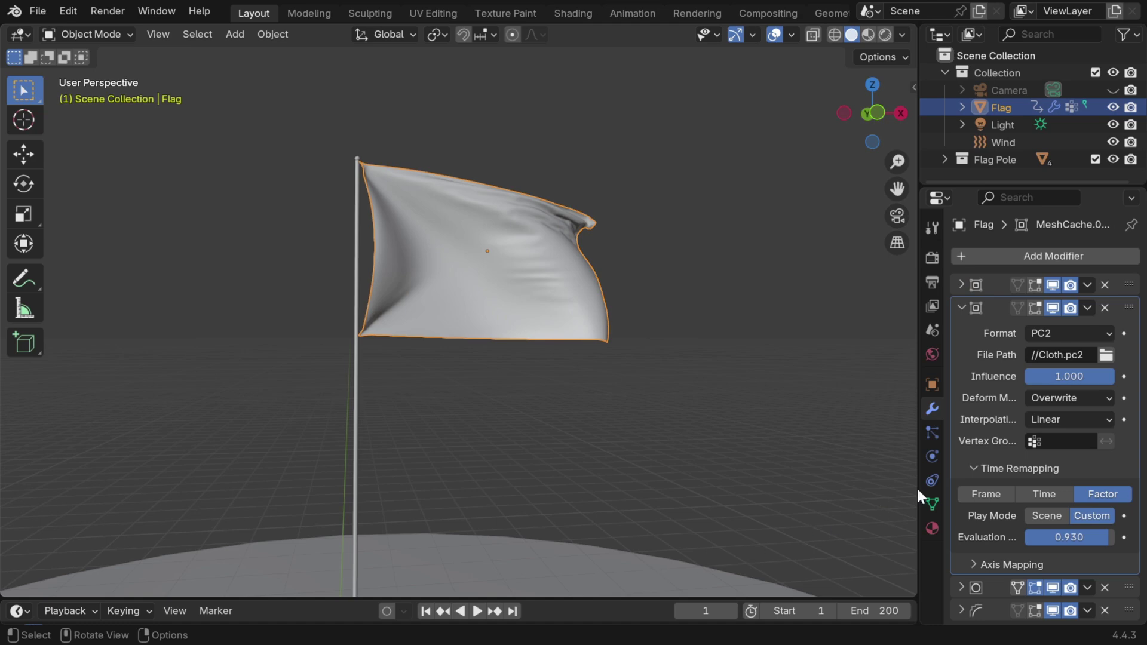
{"action": "left_click", "coordinate": [1072, 381]}
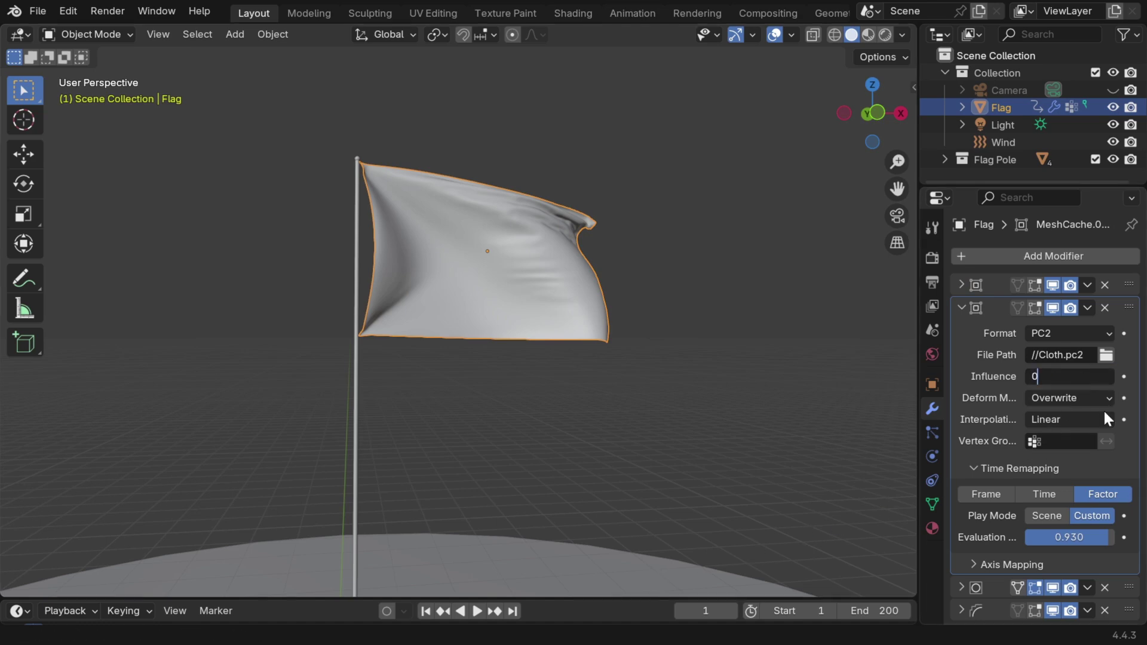
{"action": "key", "text": "Return"}
{"action": "left_click", "coordinate": [1124, 377]}
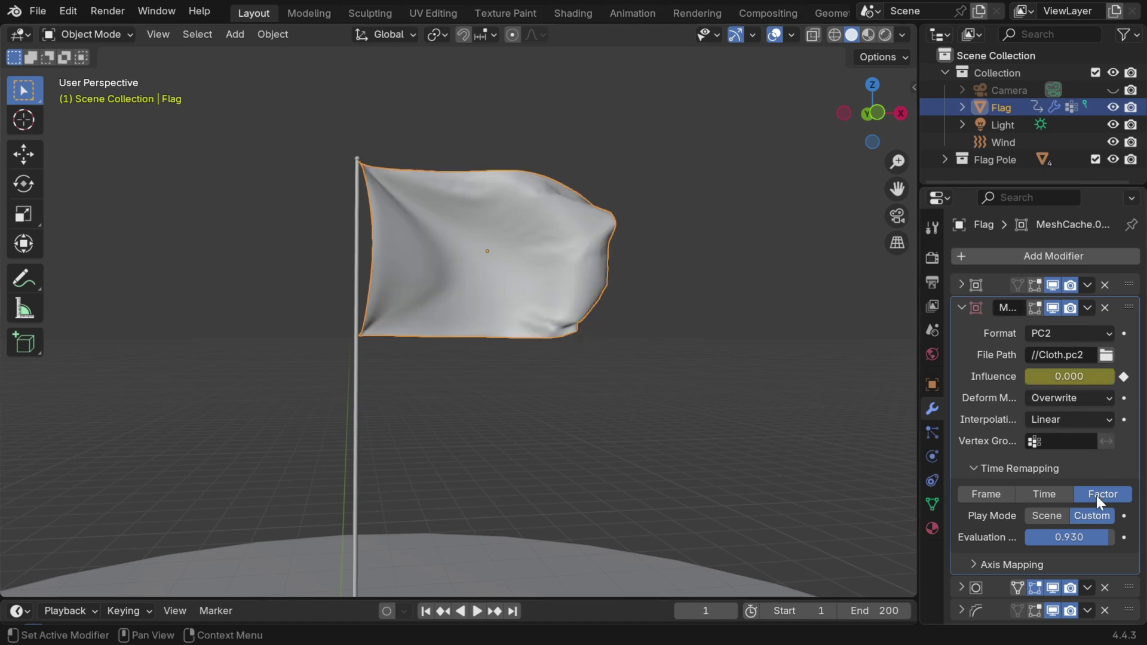
{"action": "left_click", "coordinate": [1093, 538]}
{"action": "type", "text": "0.23"}
{"action": "key", "text": "Return"}
{"action": "left_click", "coordinate": [1124, 537]}
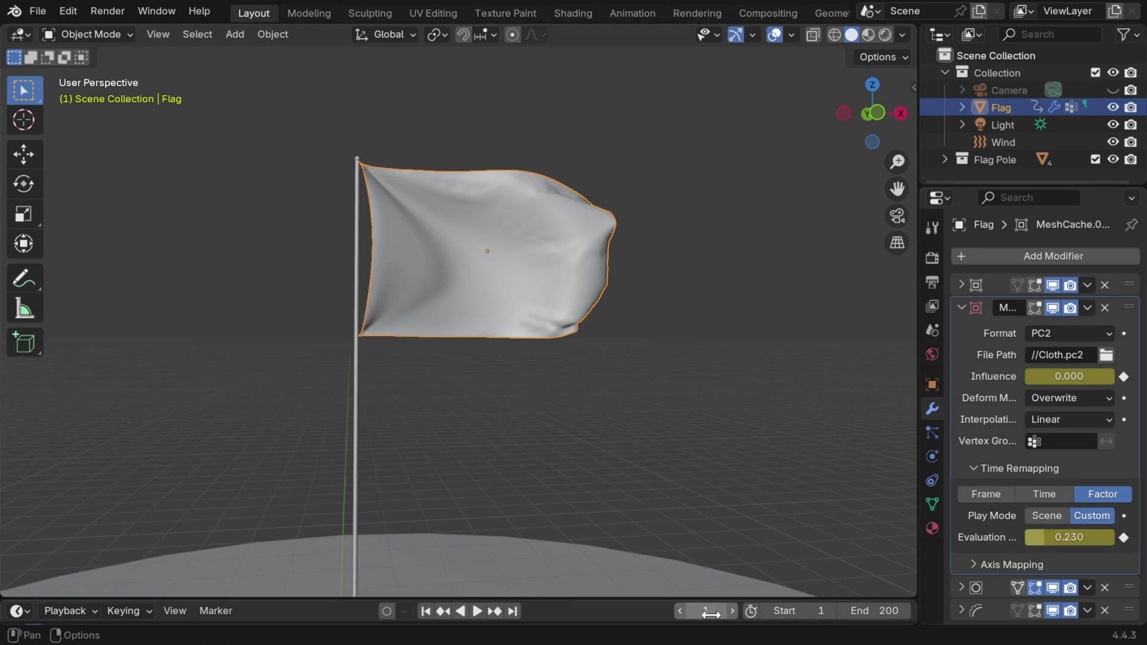
At frame 200, keyframe the second modifier's Influence at 1 and evaluation factor at 0.3
{"action": "left_click", "coordinate": [710, 611]}
{"action": "key", "text": "Return"}
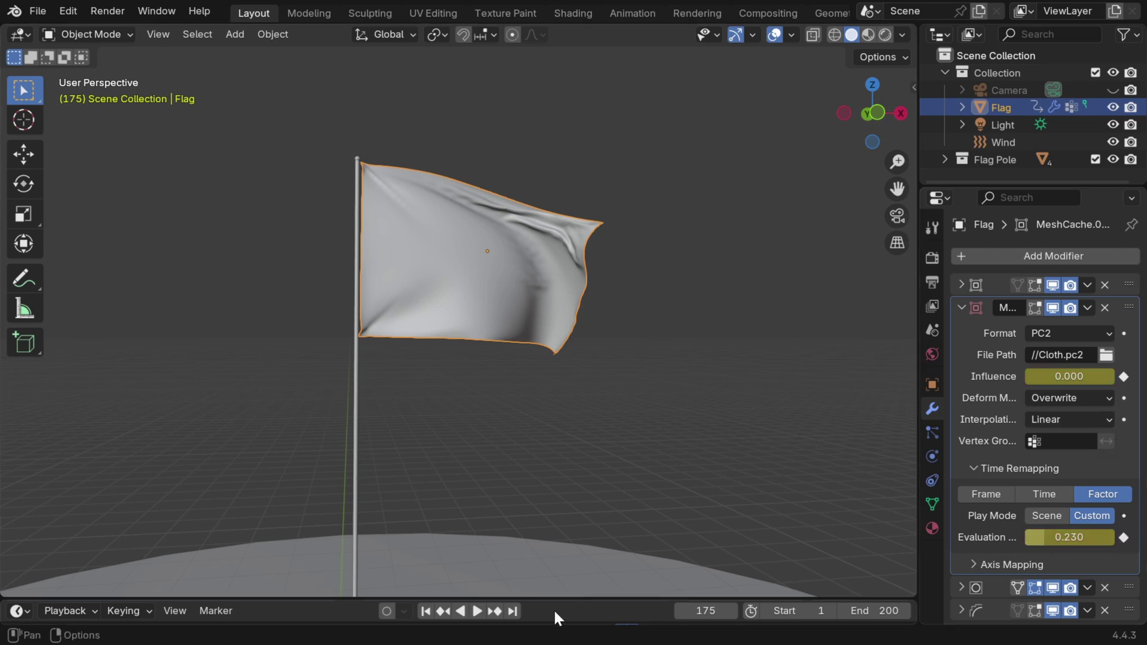
{"action": "left_click", "coordinate": [512, 611]}
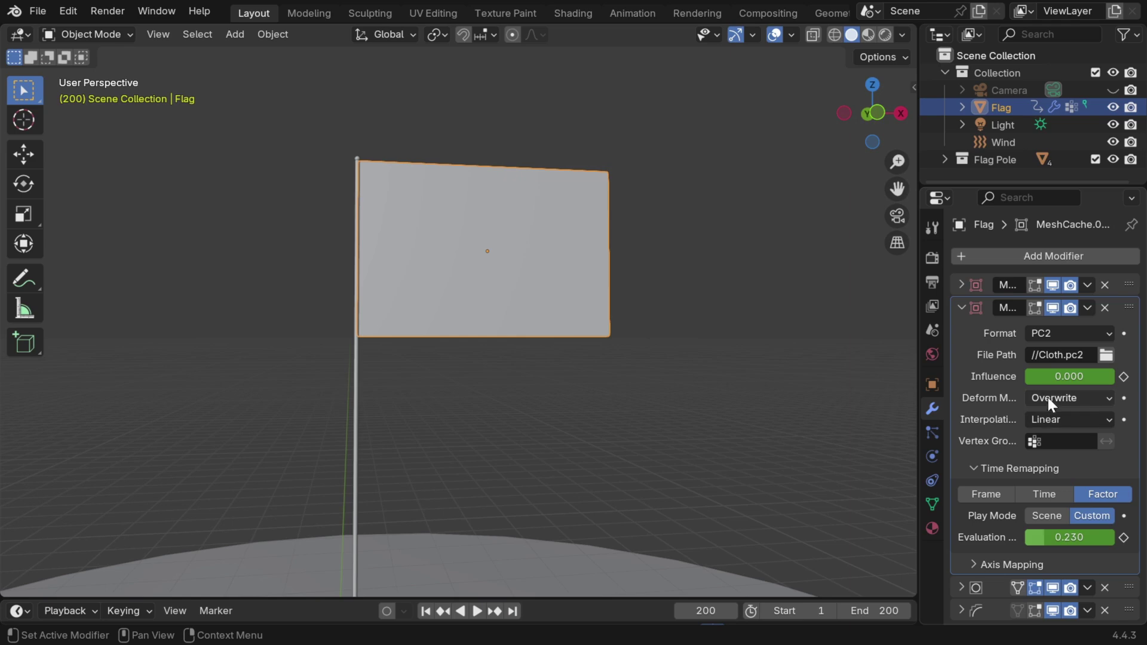
{"action": "left_click_drag", "start_coordinate": [1051, 376], "coordinate": [1114, 376]}
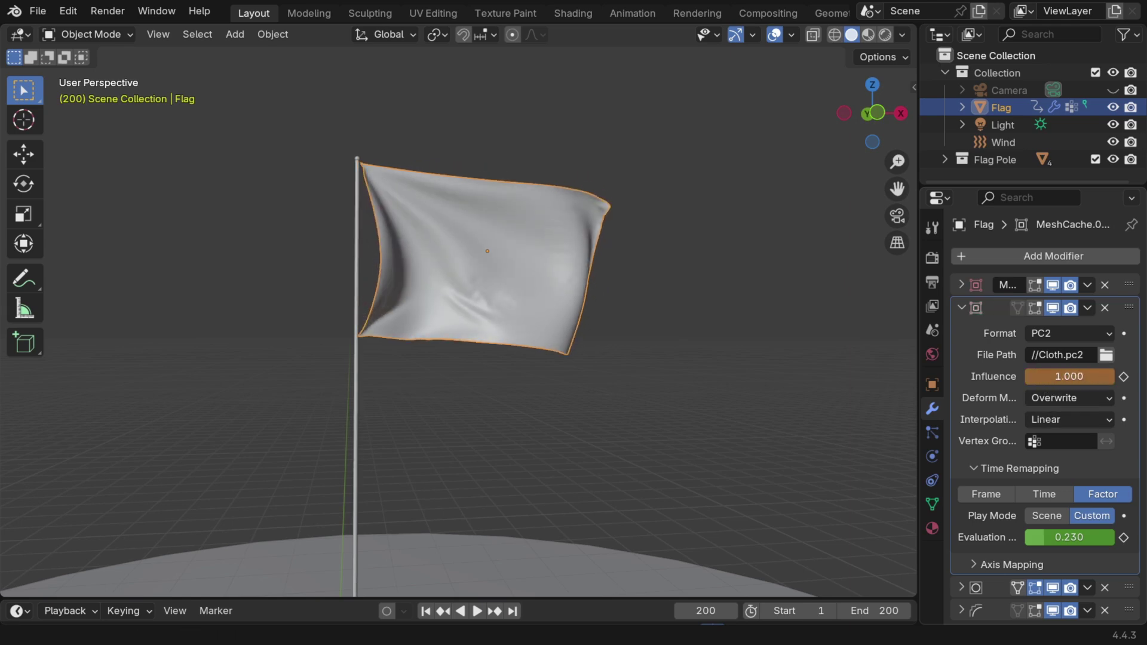
{"action": "left_click", "coordinate": [1122, 377]}
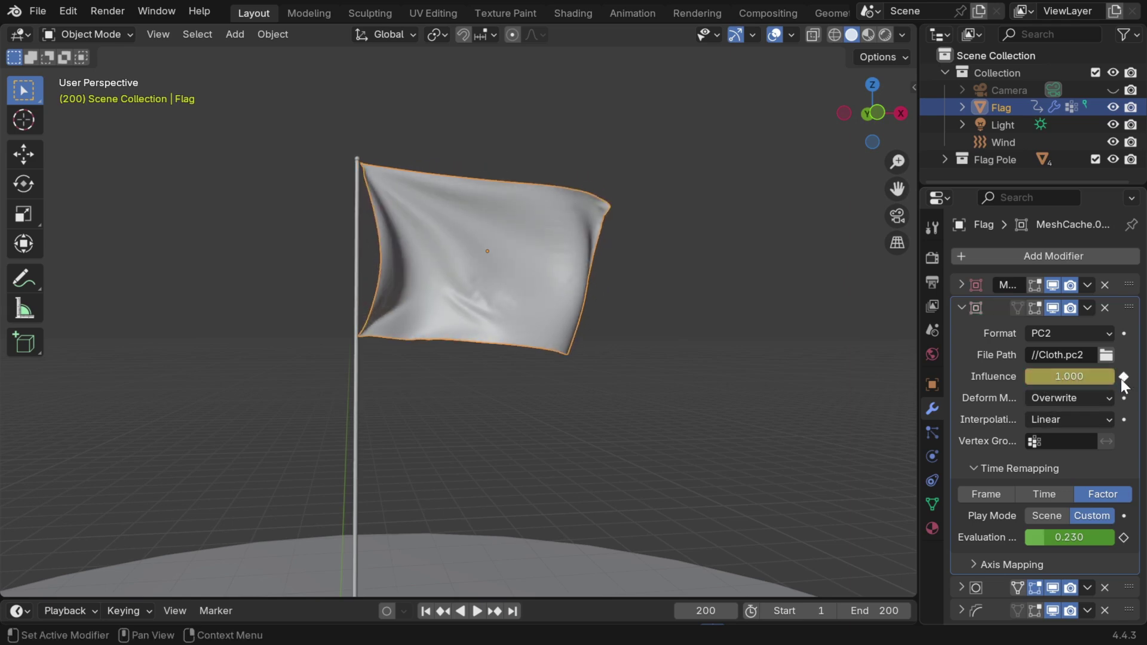
{"action": "left_click", "coordinate": [1078, 538]}
{"action": "type", "text": ".3"}
{"action": "key", "text": "Return"}
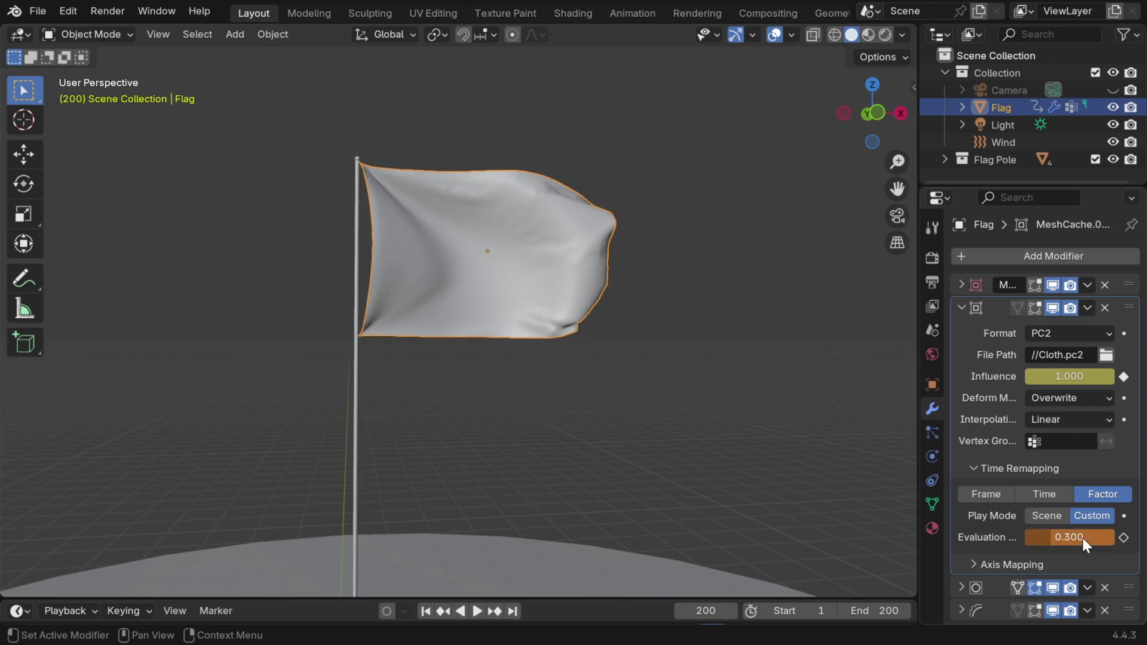
{"action": "left_click", "coordinate": [1124, 538]}
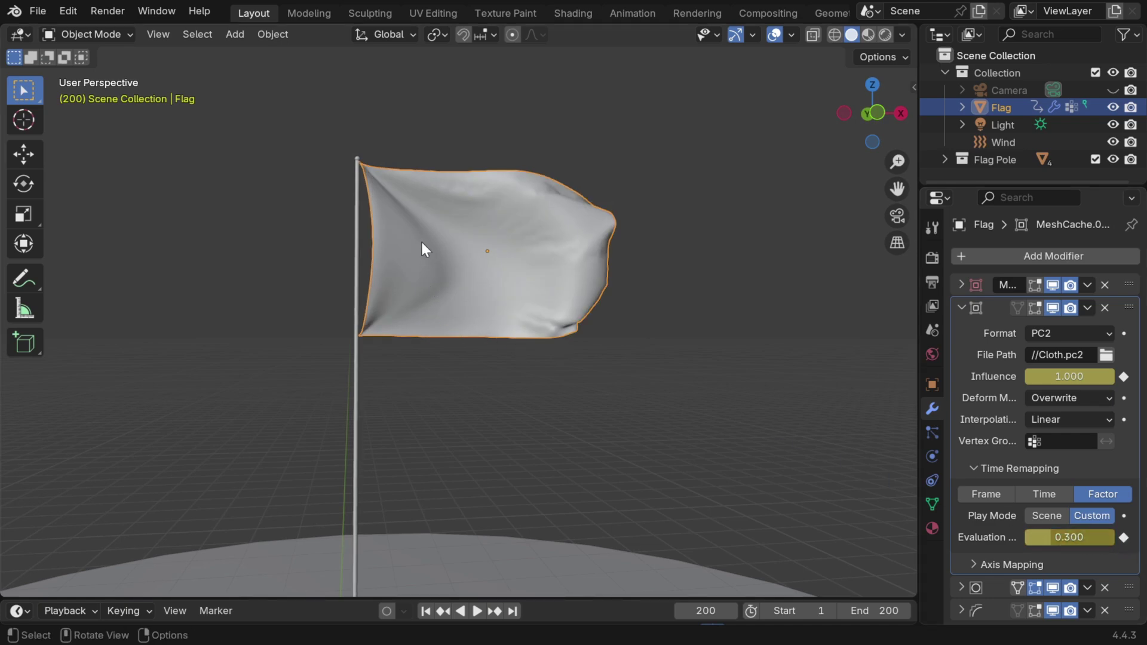
Jump between frames 1 and 200 to verify the keyed values, ending on frame 1
{"action": "left_click", "coordinate": [425, 610]}
{"action": "left_click", "coordinate": [513, 611]}
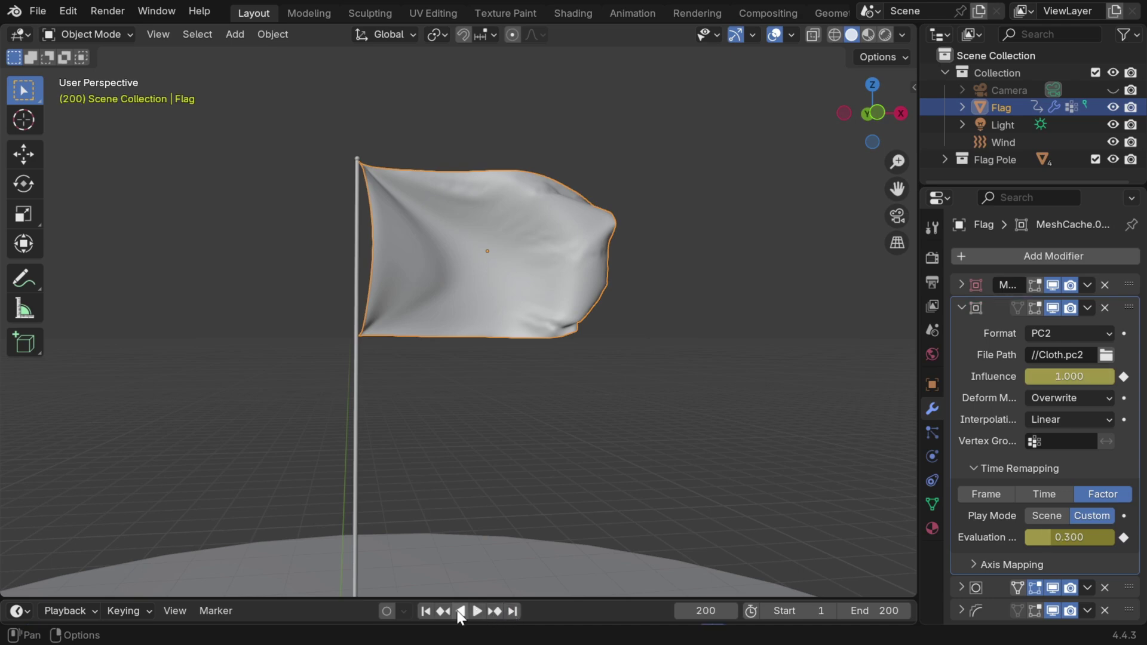
{"action": "left_click", "coordinate": [426, 610]}
{"action": "left_click", "coordinate": [513, 611]}
{"action": "left_click", "coordinate": [430, 611]}
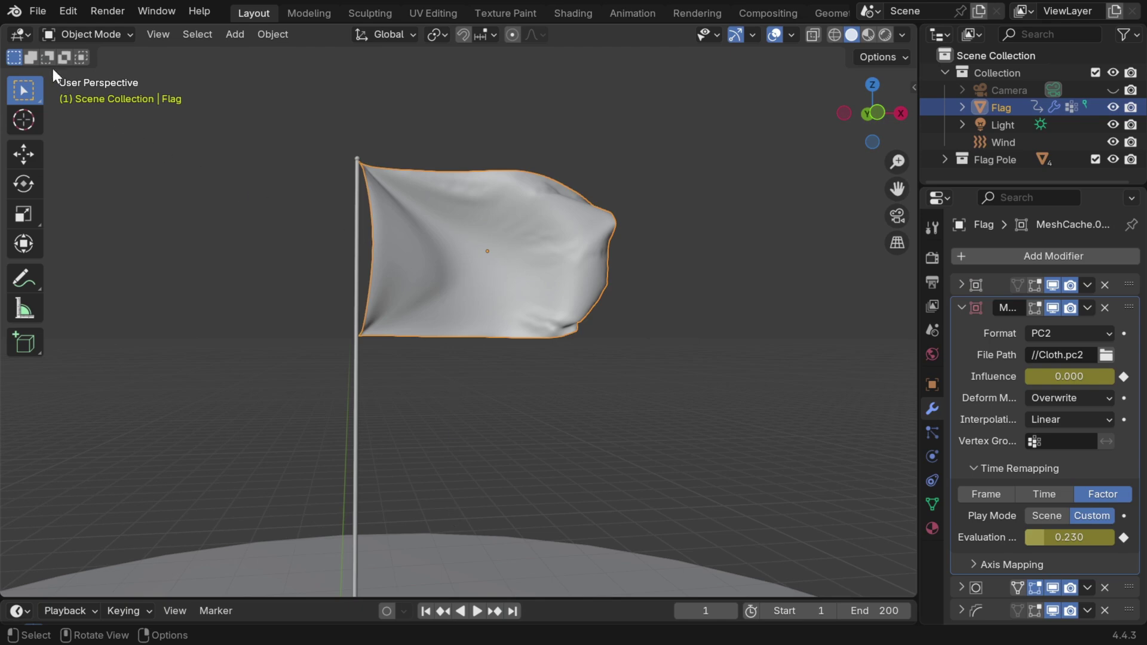
In the Graph Editor, select all FlagAction keyframes and set their interpolation to Linear
{"action": "left_click", "coordinate": [24, 34]}
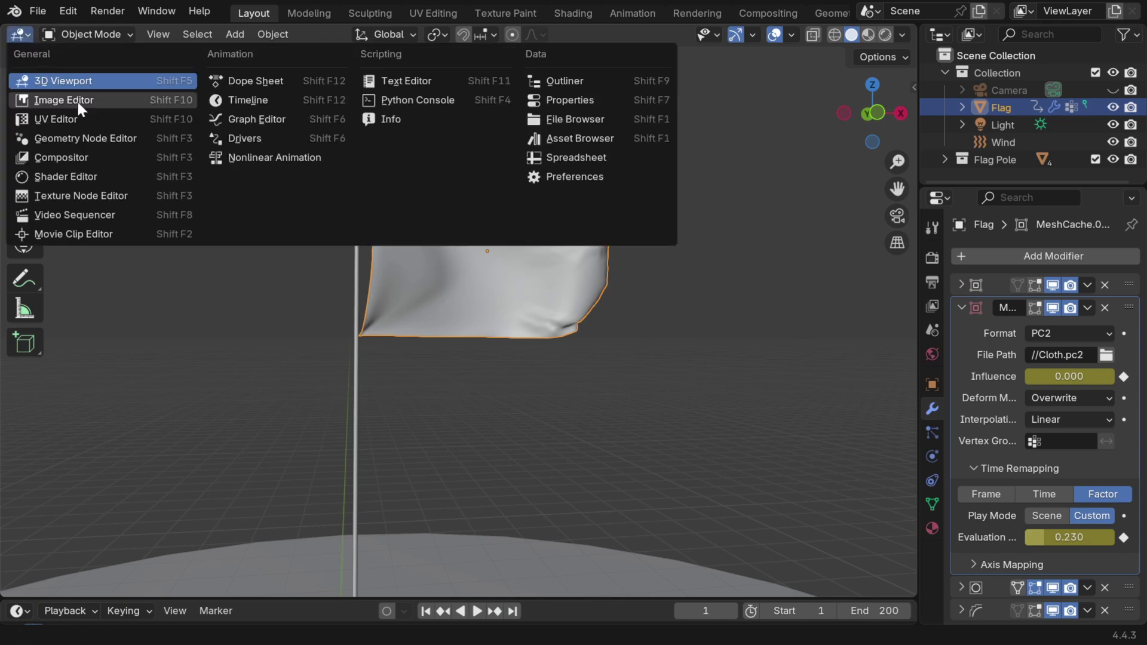
{"action": "left_click", "coordinate": [255, 119]}
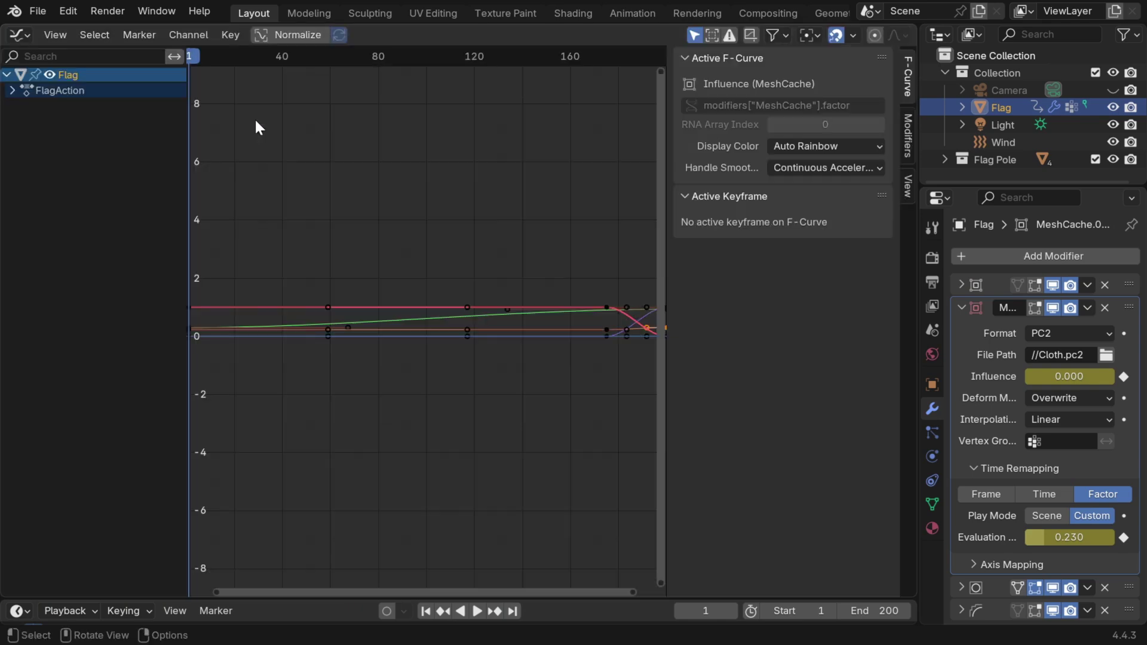
{"action": "left_click", "coordinate": [12, 91]}
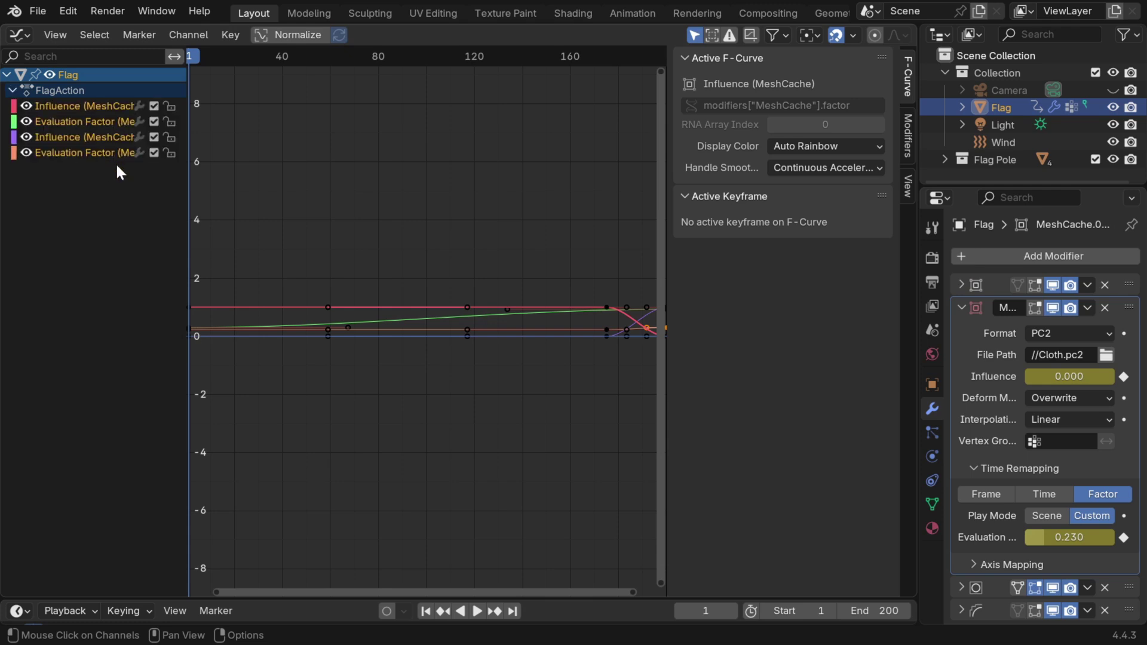
{"action": "key", "text": "a"}
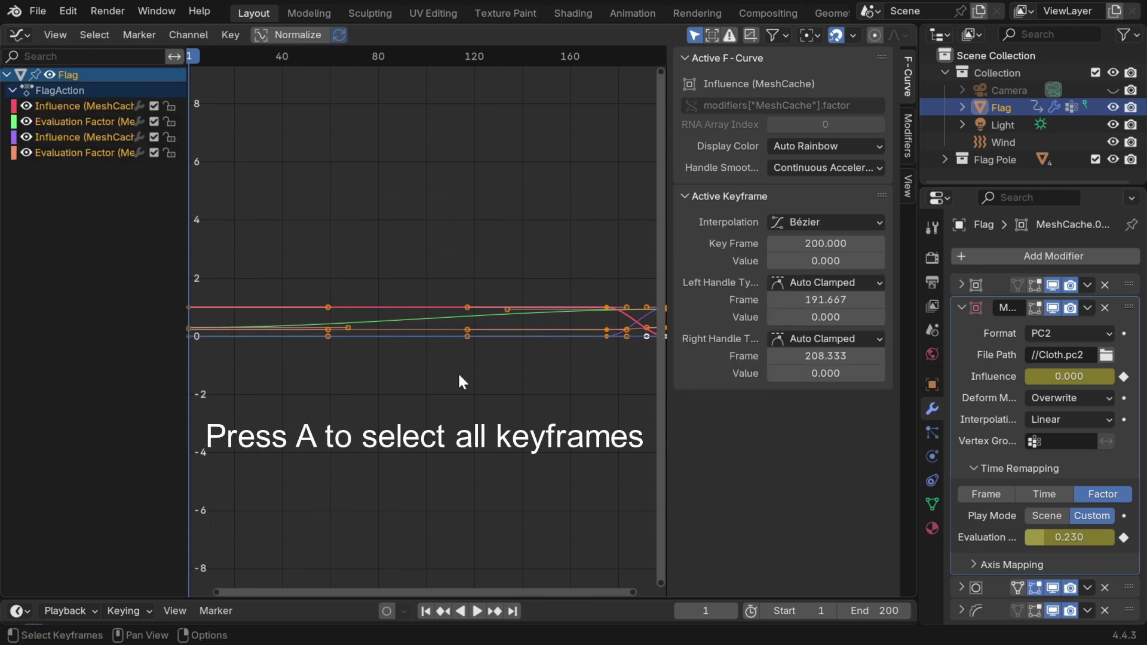
{"action": "left_click", "coordinate": [229, 36]}
{"action": "mouse_move", "coordinate": [300, 263]}
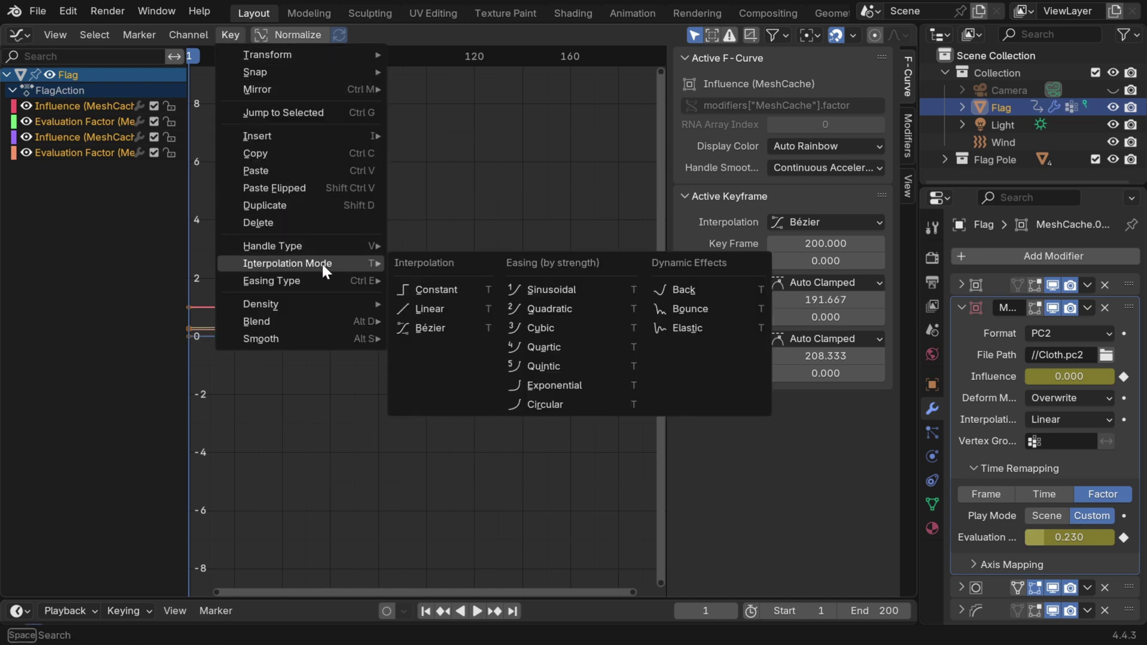
{"action": "left_click", "coordinate": [443, 309]}
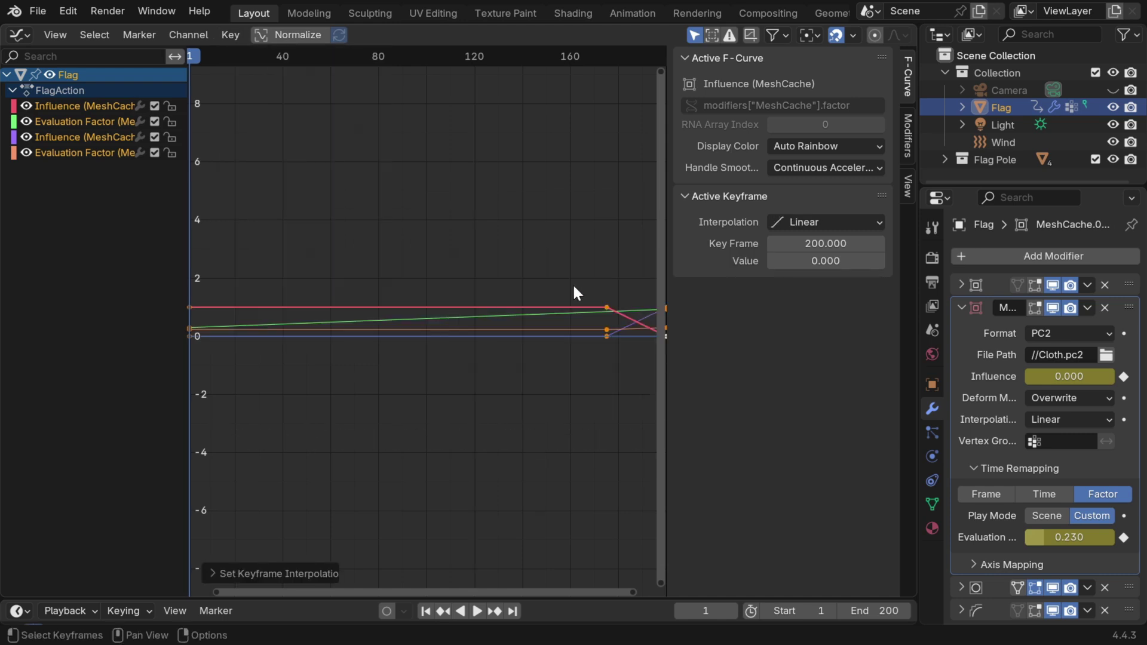
Add a Cycles modifier to the curve so the motion repeats endlessly
{"action": "left_click", "coordinate": [911, 137]}
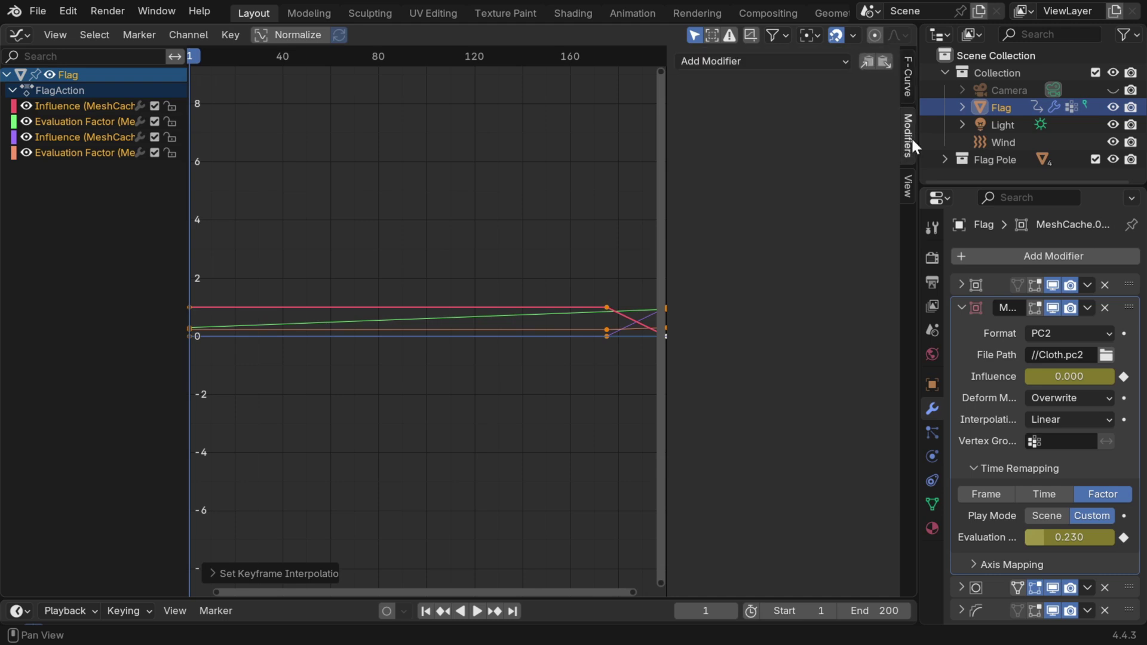
{"action": "left_click", "coordinate": [799, 63]}
{"action": "left_click", "coordinate": [765, 138]}
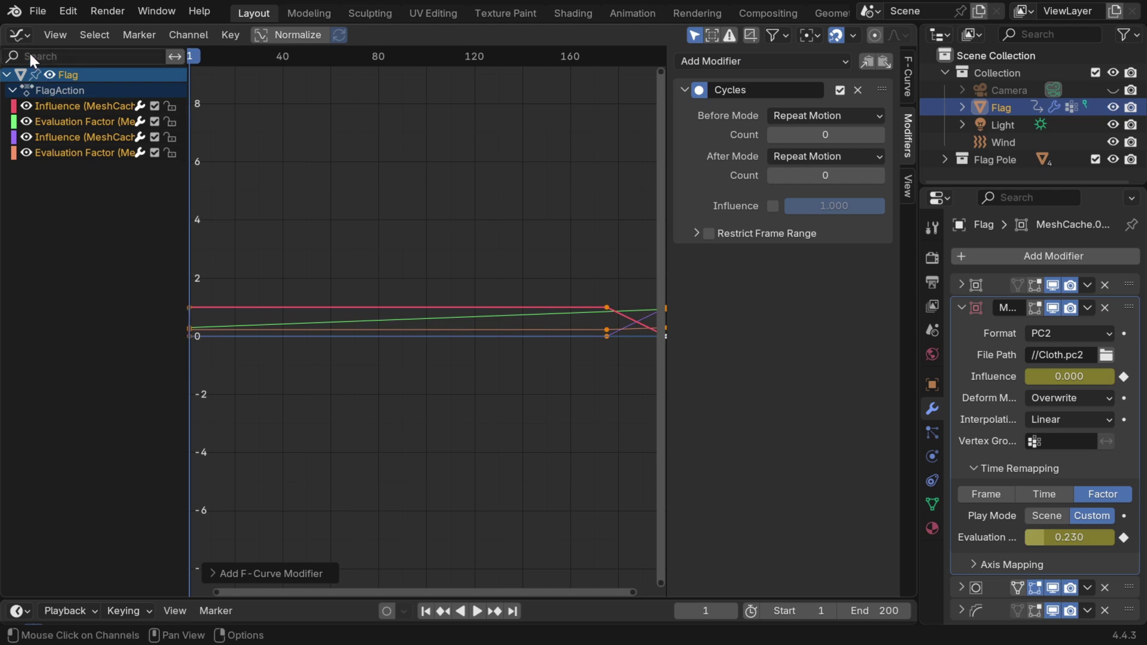
{"action": "left_click", "coordinate": [20, 35]}
Return to the 3D Viewport, set the scene end frame to 2000, and play the looping animation
{"action": "left_click", "coordinate": [38, 77]}
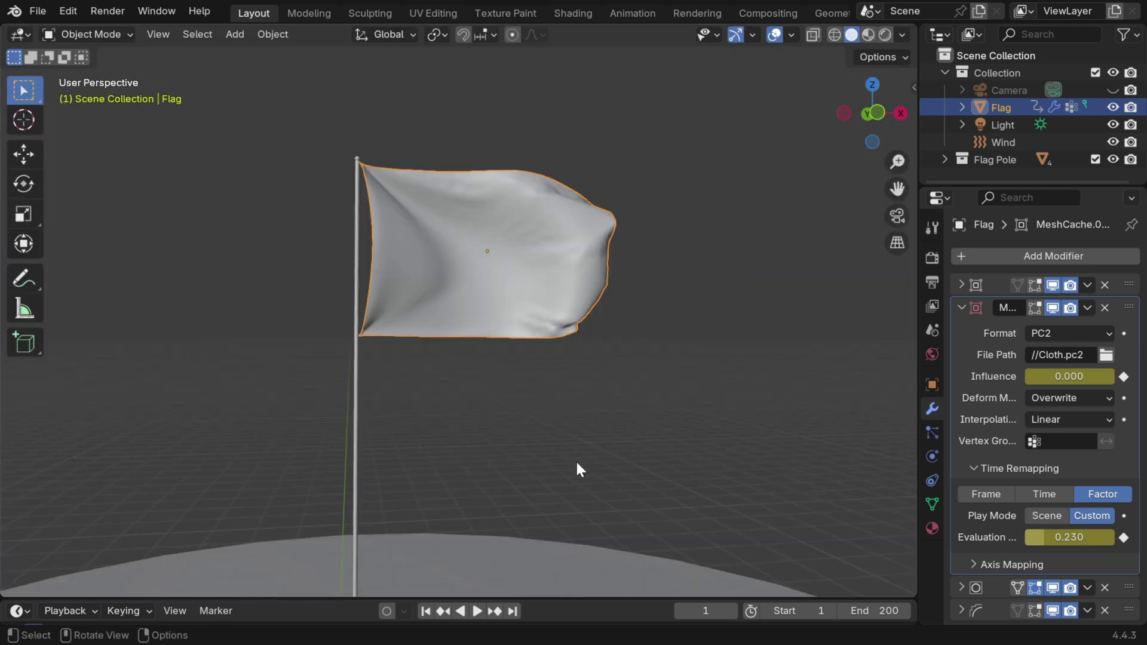
{"action": "left_click", "coordinate": [866, 610]}
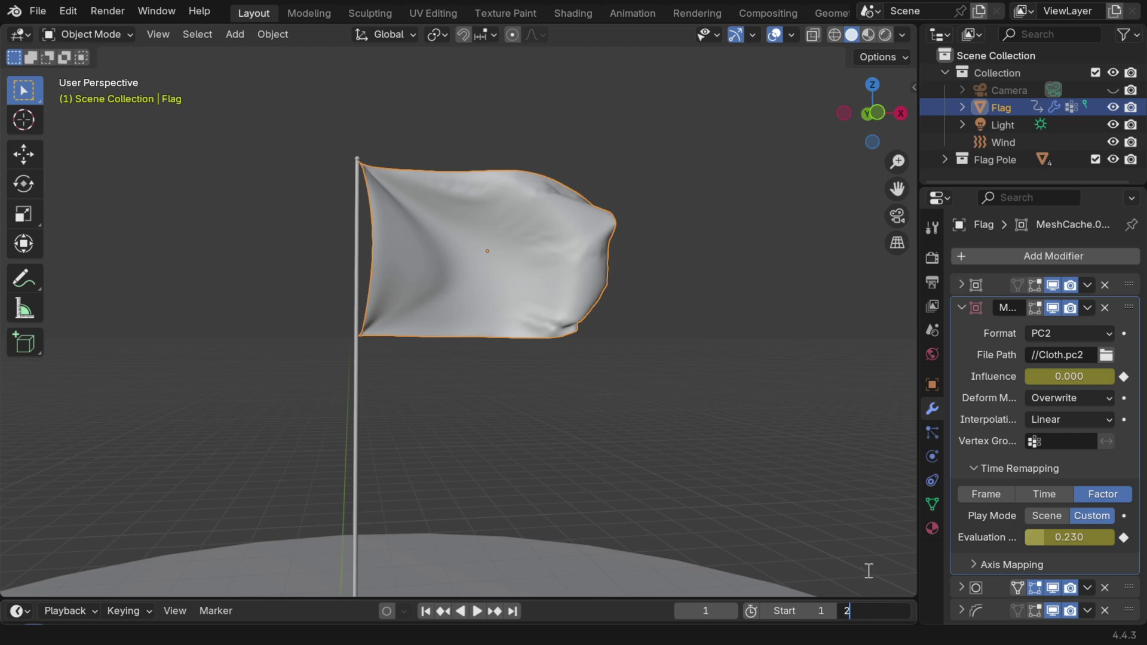
{"action": "key", "text": "Return"}
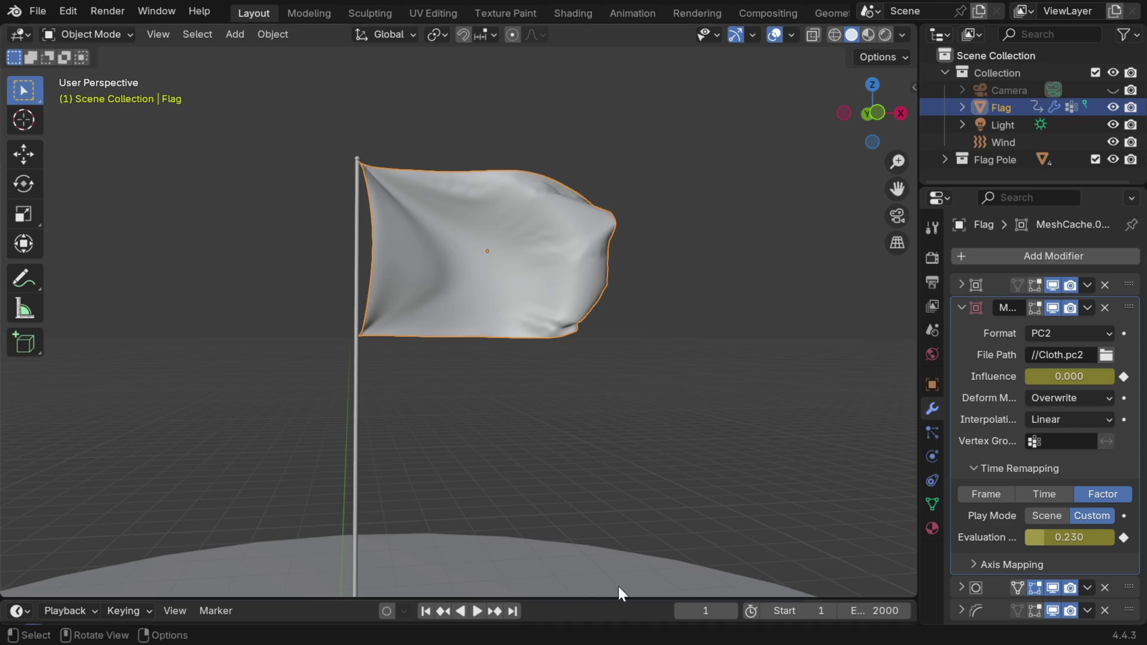
{"action": "left_click", "coordinate": [479, 611]}
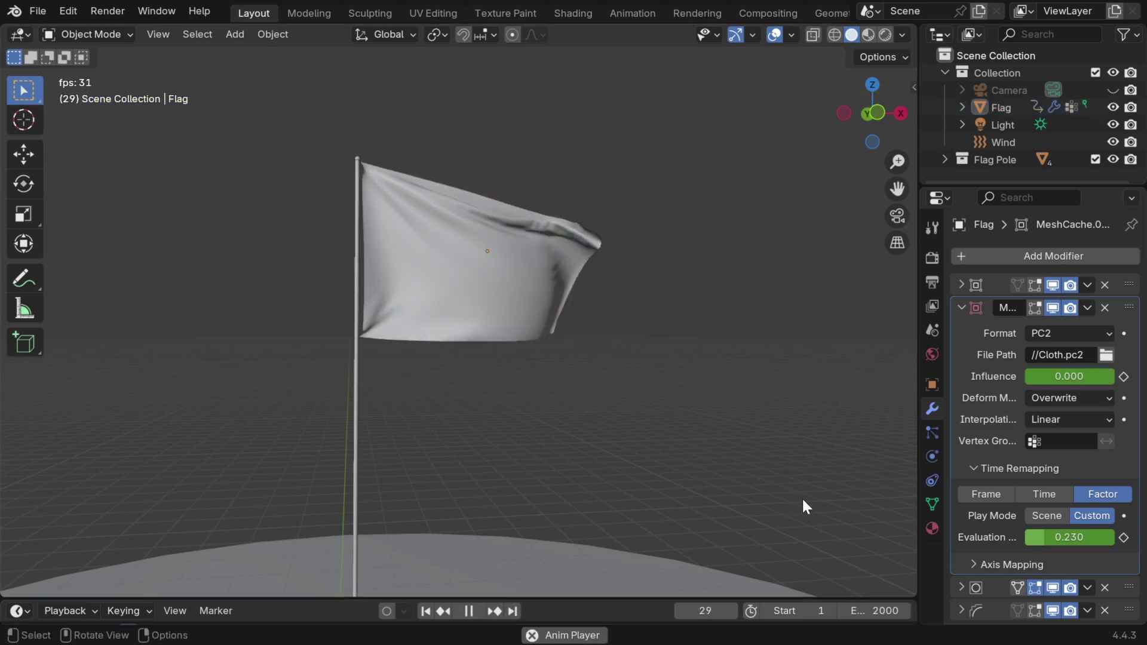